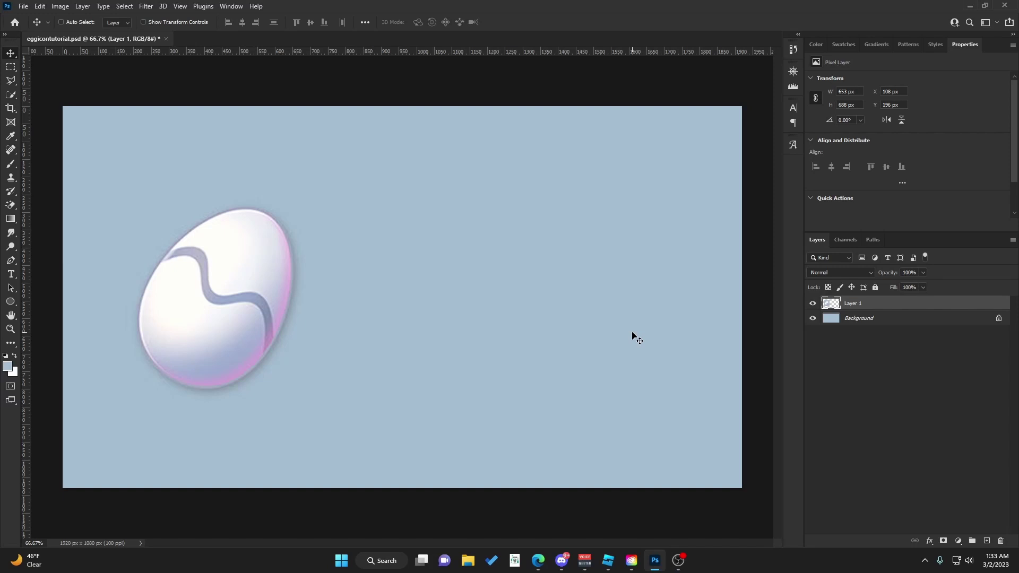
- Drag Layer 1's egg up and right to X 225, Y 155, then select the Background layer
{"action": "left_click_drag", "start_coordinate": [252, 272], "coordinate": [382, 276]}
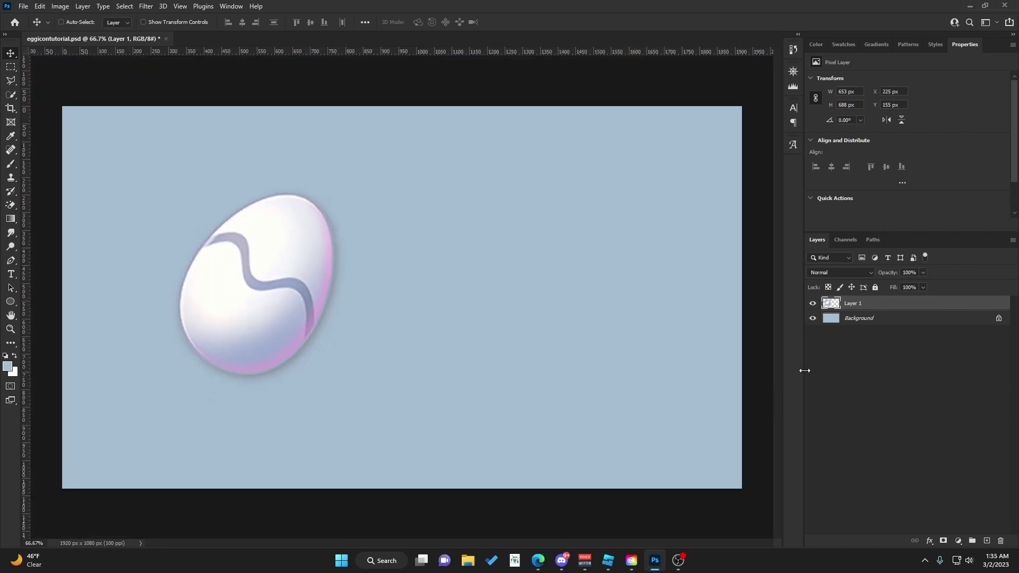
{"action": "left_click", "coordinate": [865, 320]}
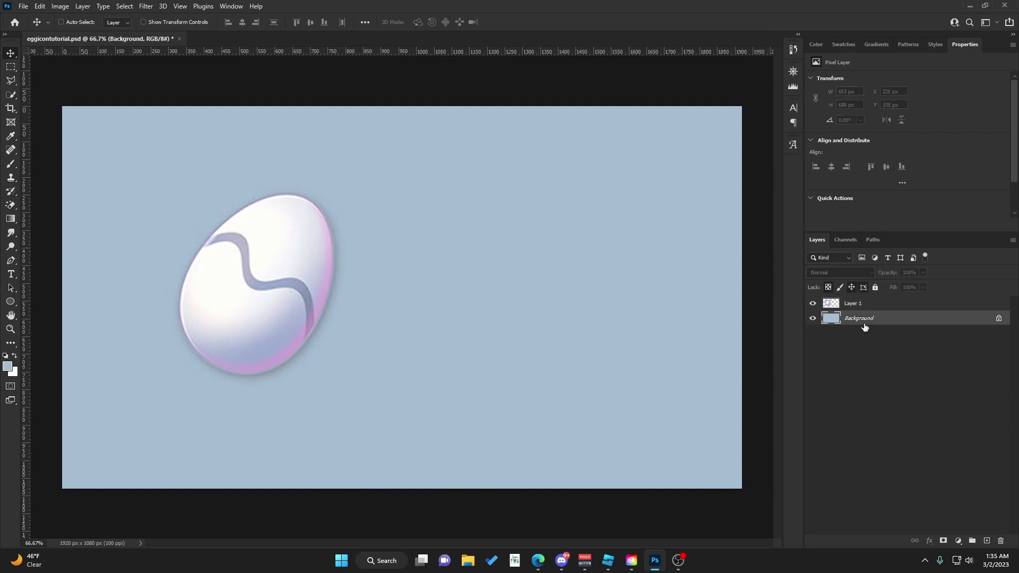
- Sample the canvas's light blue and confirm it as foreground colour a4bdd1
{"action": "left_click", "coordinate": [11, 137]}
{"action": "left_click", "coordinate": [134, 414]}
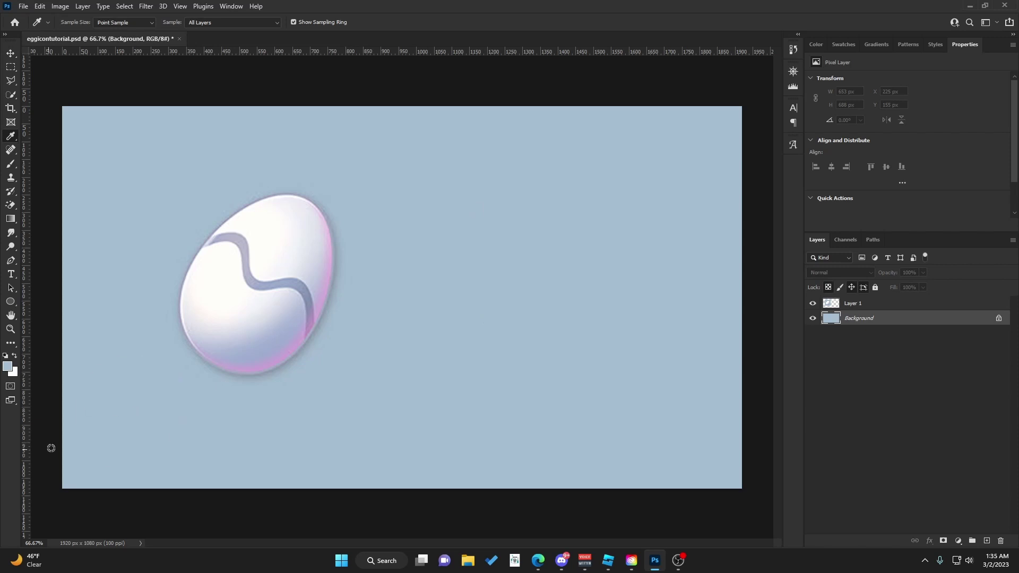
{"action": "left_click", "coordinate": [10, 367]}
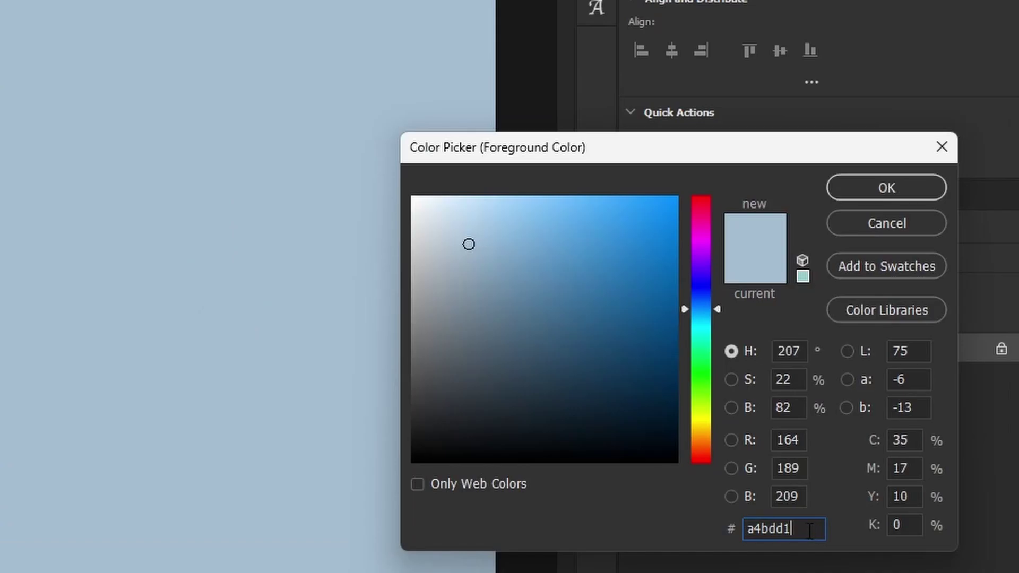
{"action": "left_click_drag", "start_coordinate": [899, 400], "coordinate": [863, 400]}
{"action": "left_click", "coordinate": [767, 532]}
{"action": "key", "text": "Return"}
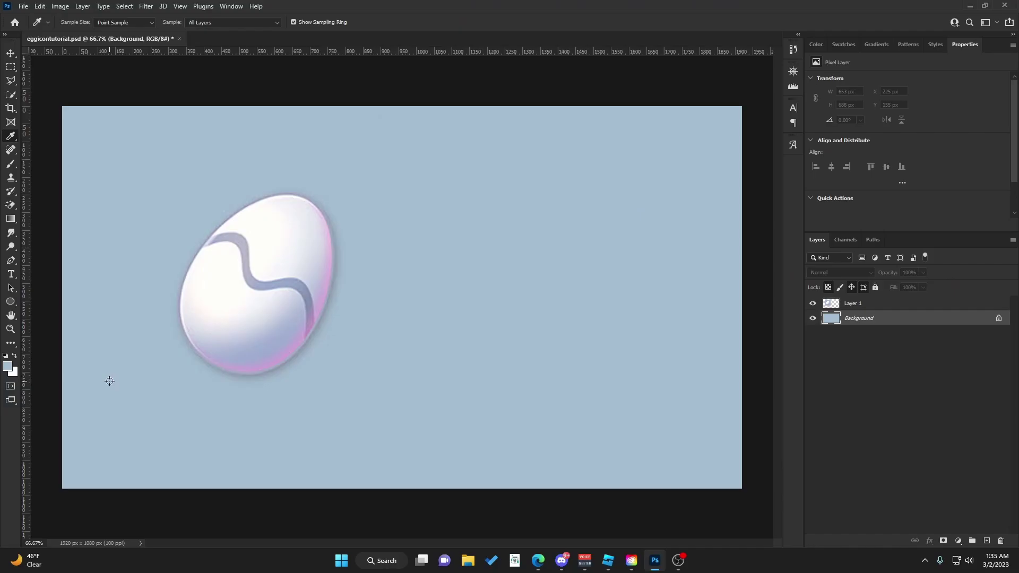
- Swap colours and refill the Background layer, ending with light blue and white as the other colour
{"action": "key", "text": "x"}
{"action": "key", "text": "alt+BackSpace"}
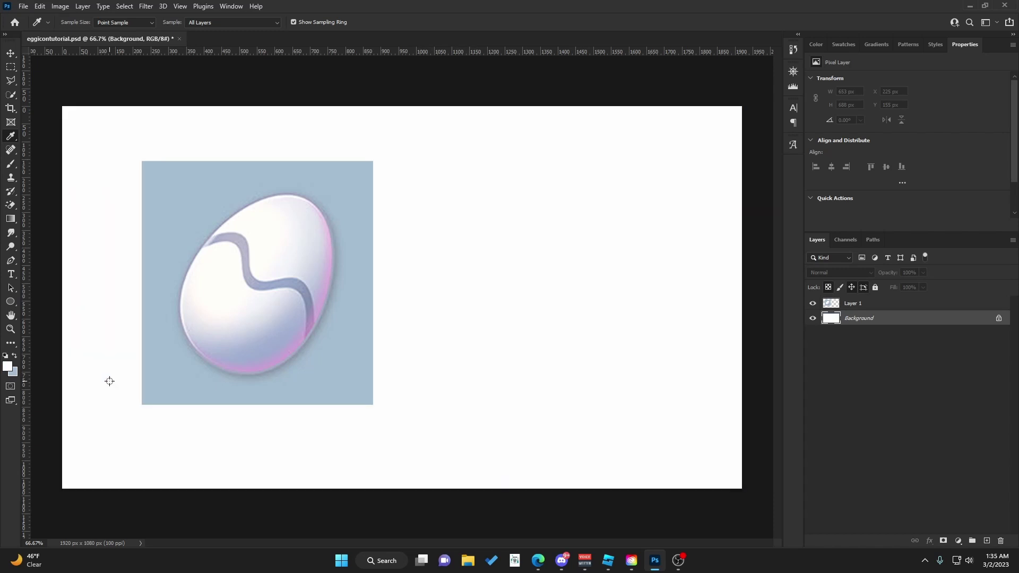
{"action": "key", "text": "ctrl+BackSpace"}
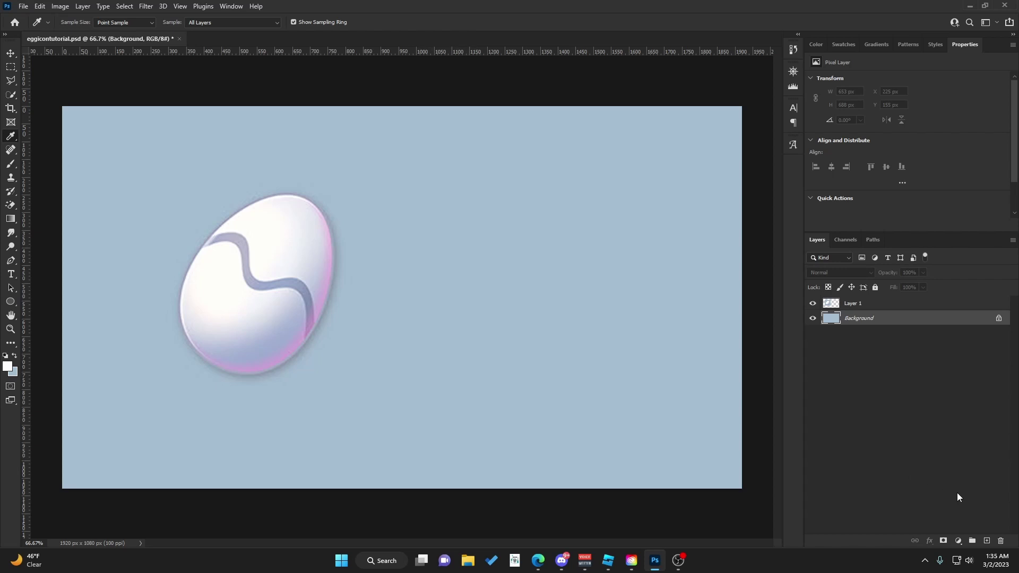
- Add empty Layer 2 and set the Pen tool to Shape mode with black fill and no stroke
{"action": "left_click", "coordinate": [988, 540]}
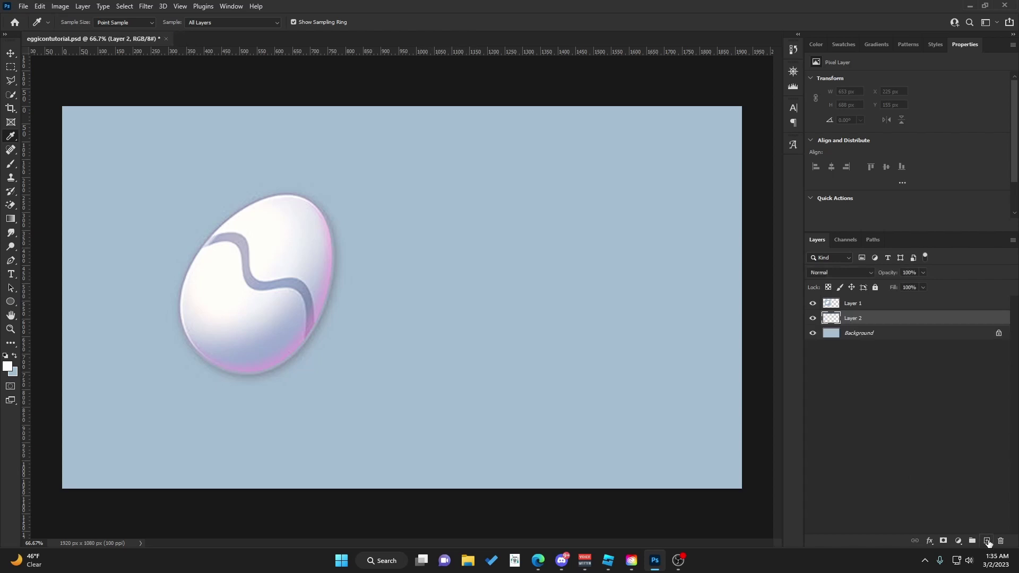
{"action": "left_click", "coordinate": [11, 263]}
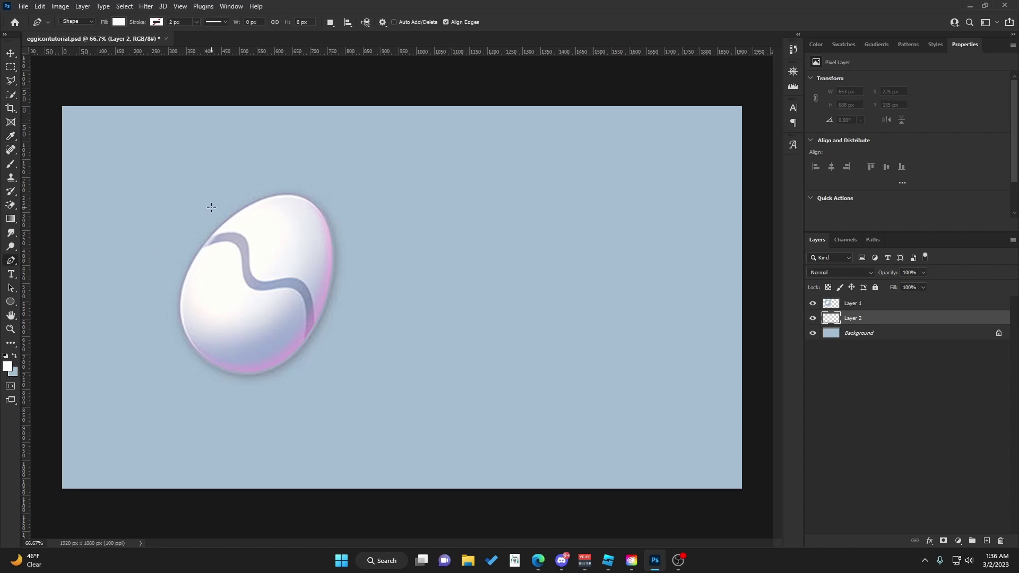
{"action": "left_click", "coordinate": [119, 22]}
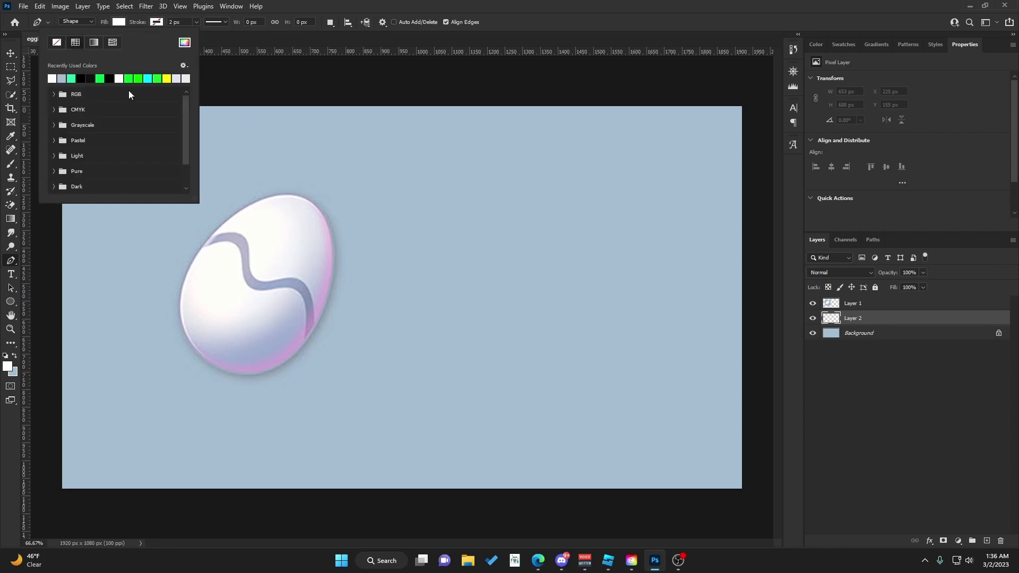
{"action": "left_click", "coordinate": [90, 79]}
{"action": "left_click", "coordinate": [157, 22]}
{"action": "left_click", "coordinate": [156, 22]}
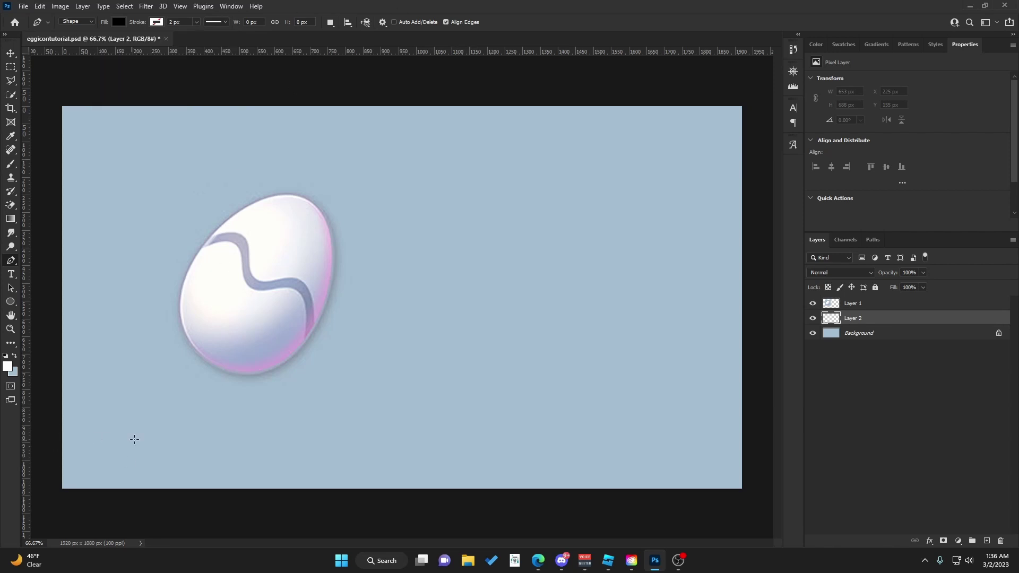
- Reset colours to black and white, zoom to 100% and centre the egg in view
{"action": "key", "text": "d"}
{"action": "key", "text": "ctrl+plus"}
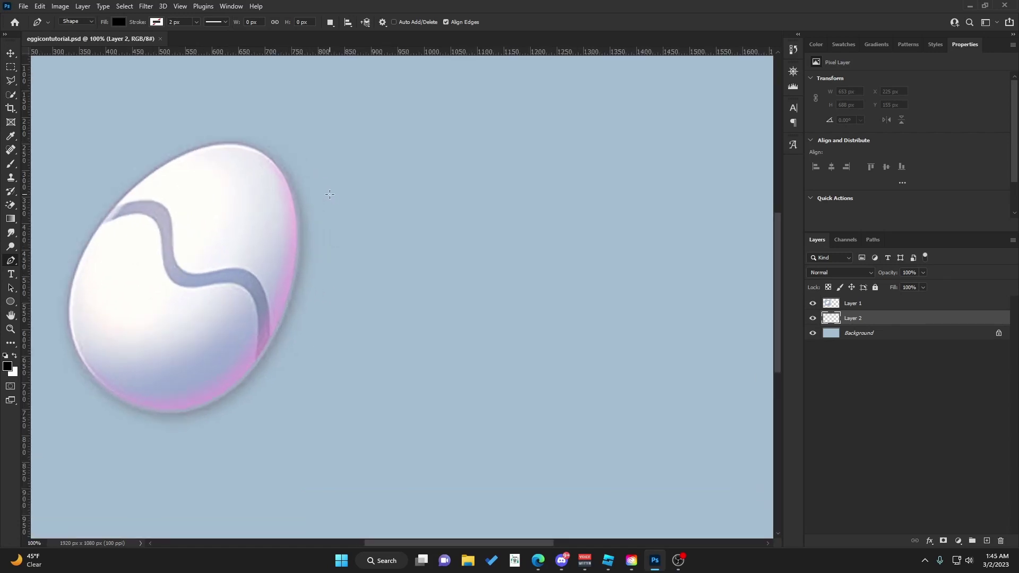
{"action": "key", "text": "h"}
{"action": "left_click_drag", "start_coordinate": [287, 202], "coordinate": [495, 258]}
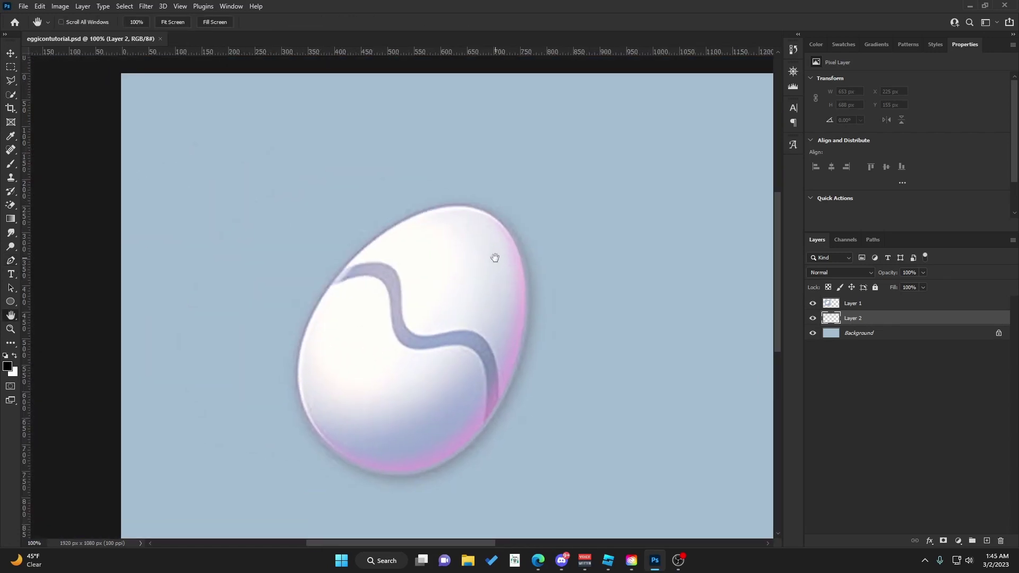
{"action": "key", "text": "p"}
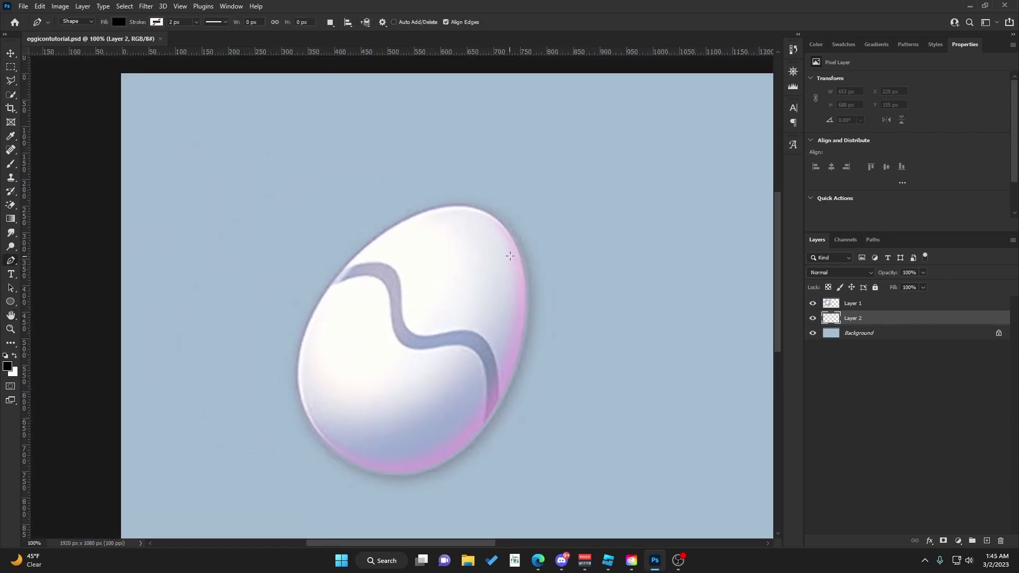
- Trace a closed curved Pen path around the egg, from the top around the left, bottom and right edges
{"action": "left_click", "coordinate": [483, 211]}
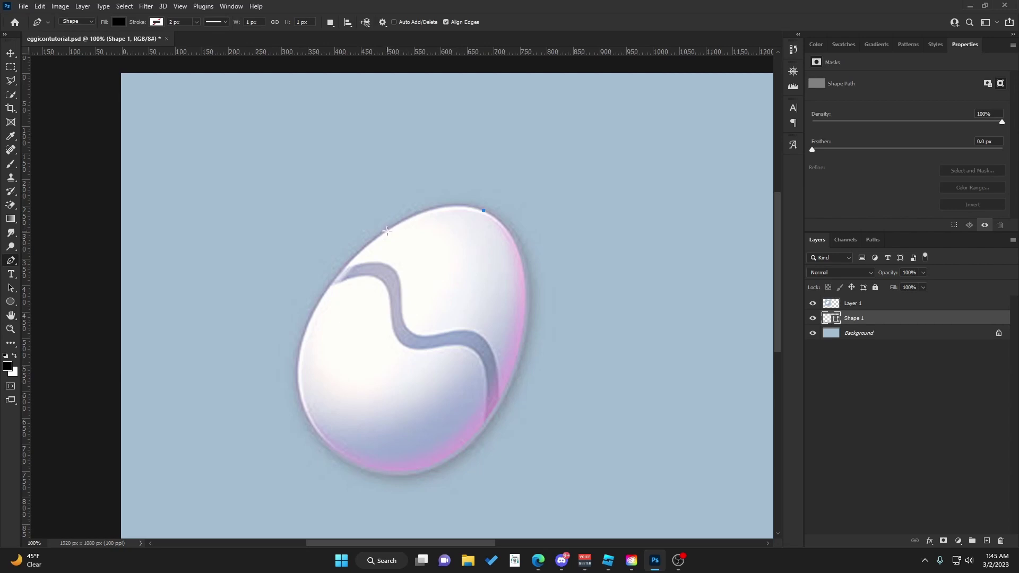
{"action": "left_click", "coordinate": [387, 231]}
{"action": "left_click_drag", "start_coordinate": [386, 235], "coordinate": [334, 270]}
{"action": "left_click_drag", "start_coordinate": [303, 338], "coordinate": [290, 373]}
{"action": "left_click_drag", "start_coordinate": [342, 456], "coordinate": [387, 484]}
{"action": "left_click_drag", "start_coordinate": [488, 419], "coordinate": [524, 360]}
{"action": "left_click_drag", "start_coordinate": [516, 247], "coordinate": [501, 212]}
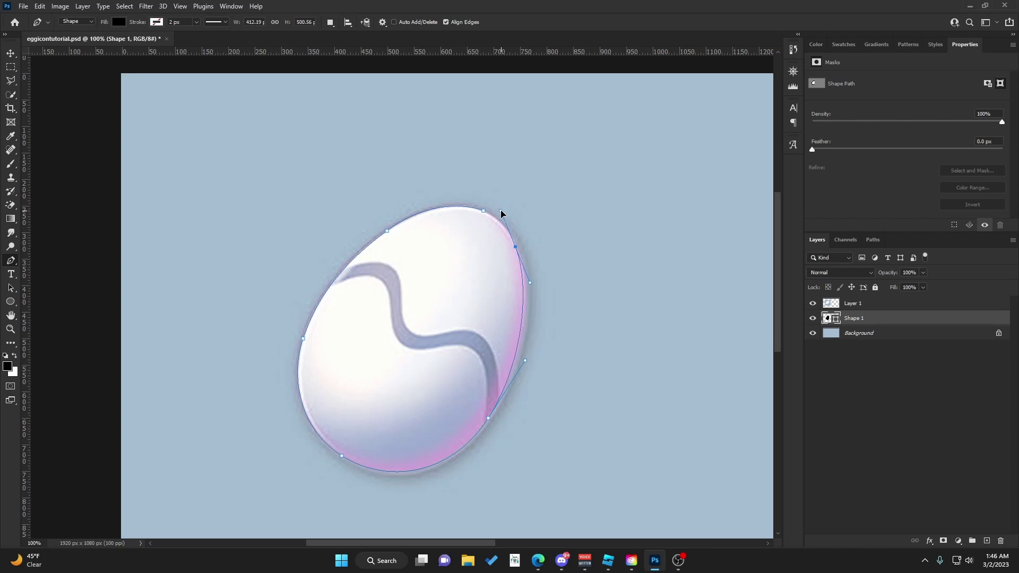
{"action": "left_click", "coordinate": [485, 211]}
- Adjust the right-edge anchor's handles and reshape the curve at the egg's top
{"action": "left_click", "coordinate": [515, 248], "text": "ctrl"}
{"action": "left_click", "coordinate": [484, 212]}
{"action": "left_click", "coordinate": [514, 292], "text": "ctrl"}
{"action": "left_click", "coordinate": [516, 247], "text": "alt"}
{"action": "left_click_drag", "start_coordinate": [483, 211], "coordinate": [462, 206]}
- Place Shape 1 above Layer 1 and move the black shape right of the painted egg
{"action": "left_click_drag", "start_coordinate": [855, 318], "coordinate": [855, 302]}
{"action": "key", "text": "v"}
{"action": "left_click_drag", "start_coordinate": [392, 291], "coordinate": [625, 285]}
{"action": "key", "text": "space"}
{"action": "left_click_drag", "start_coordinate": [689, 334], "coordinate": [672, 313]}
{"action": "key", "text": "ctrl+z"}
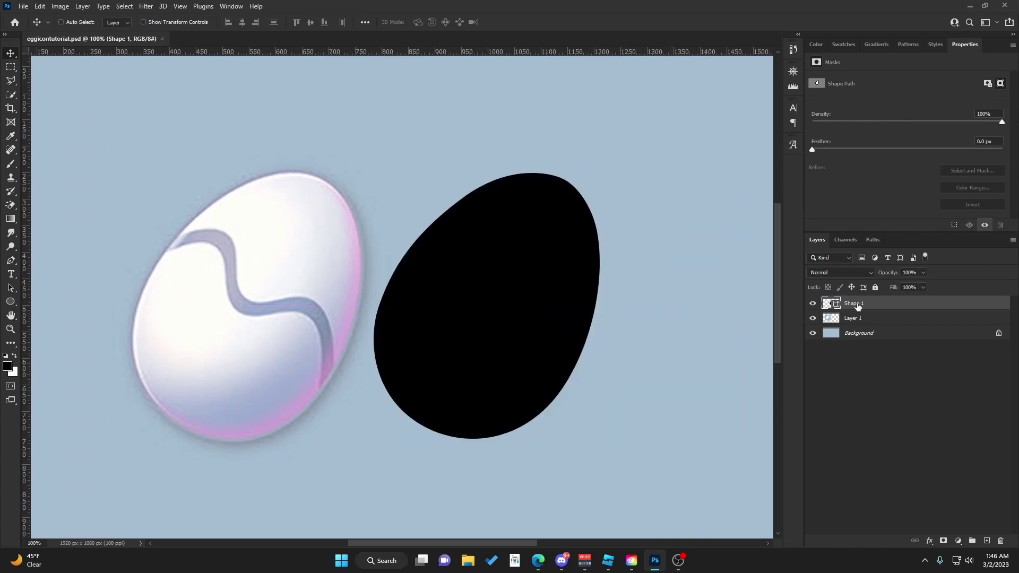
- Rename the Shape 1 layer to 'Egg'
{"action": "double_click", "coordinate": [863, 303]}
{"action": "type", "text": "Egg"}
{"action": "key", "text": "Return"}
- Nudge the egg shape further right and change its fill to white ffffff
{"action": "left_click_drag", "start_coordinate": [496, 316], "coordinate": [546, 313]}
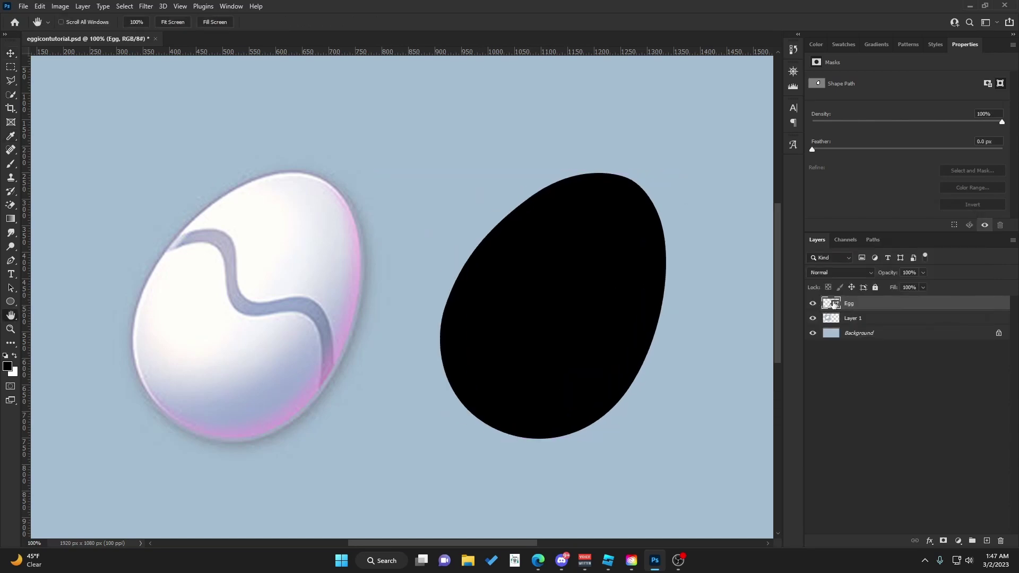
{"action": "double_click", "coordinate": [832, 303]}
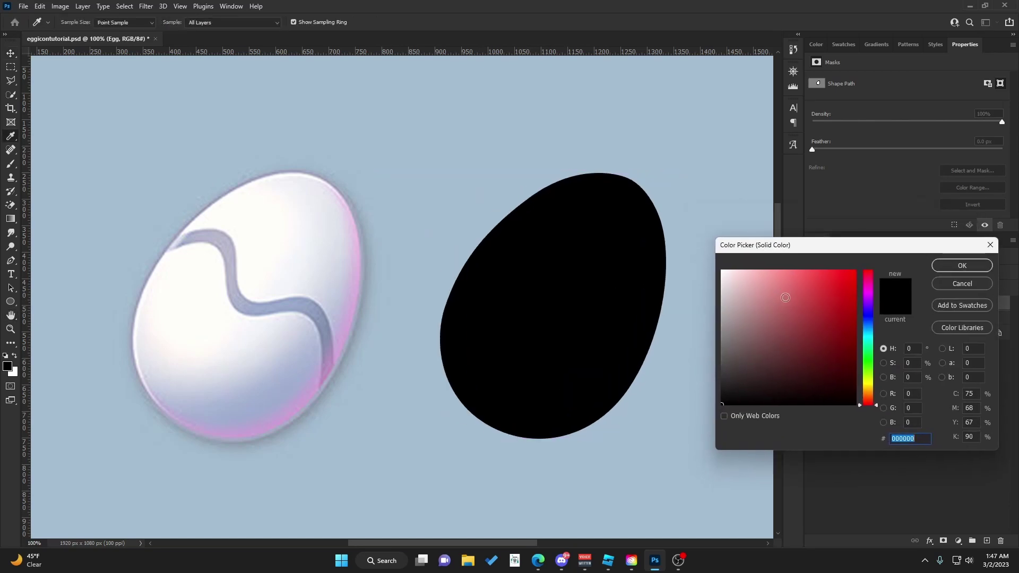
{"action": "left_click", "coordinate": [280, 252]}
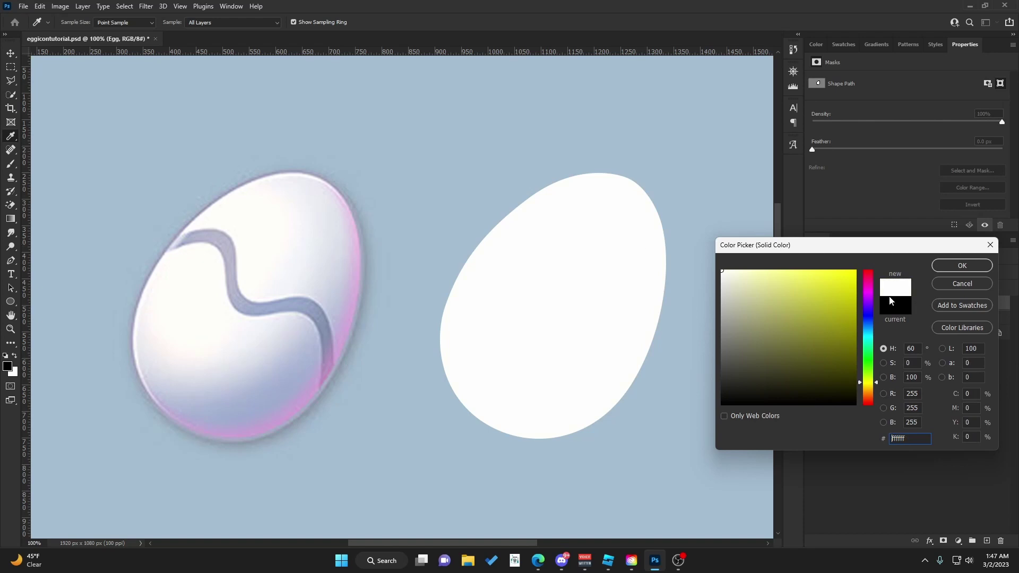
{"action": "left_click", "coordinate": [959, 266]}
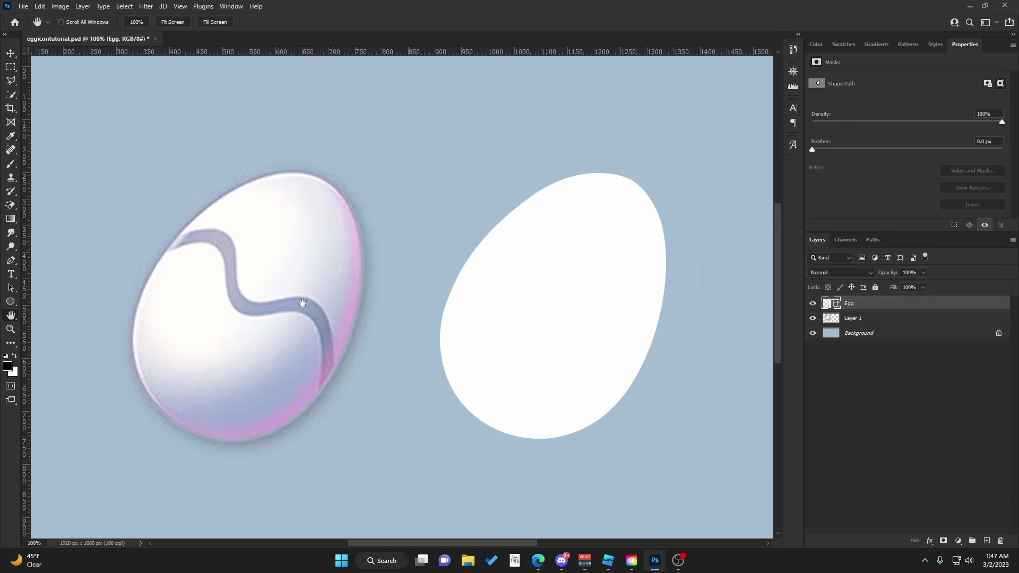
- Add a new Layer 2 above Egg and make it a clipping mask onto the Egg shape
{"action": "left_click", "coordinate": [987, 541]}
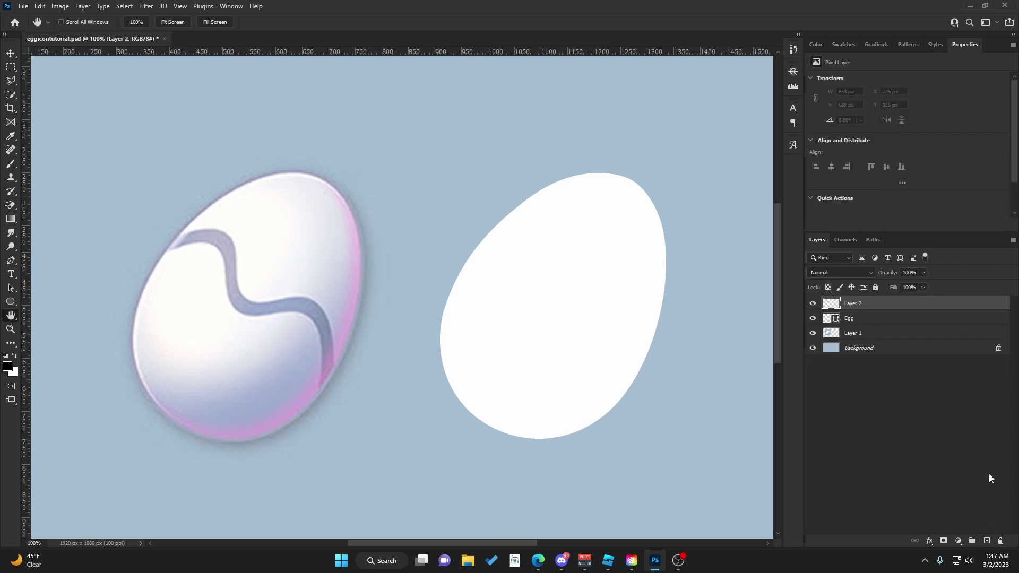
{"action": "right_click", "coordinate": [875, 303]}
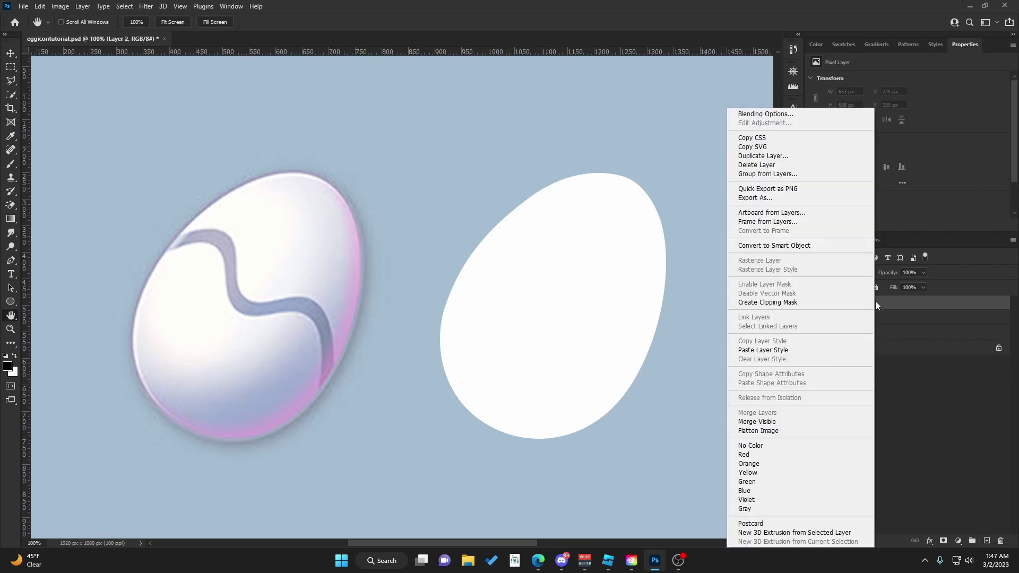
{"action": "left_click", "coordinate": [797, 304]}
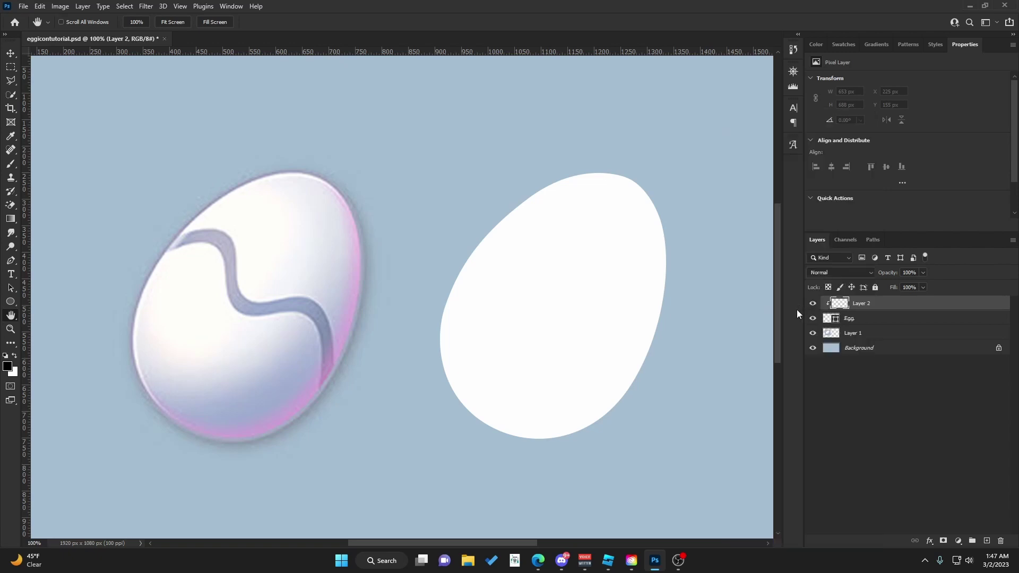
- Test the clip with black brush strokes on the right egg, then undo them
{"action": "left_click", "coordinate": [11, 164]}
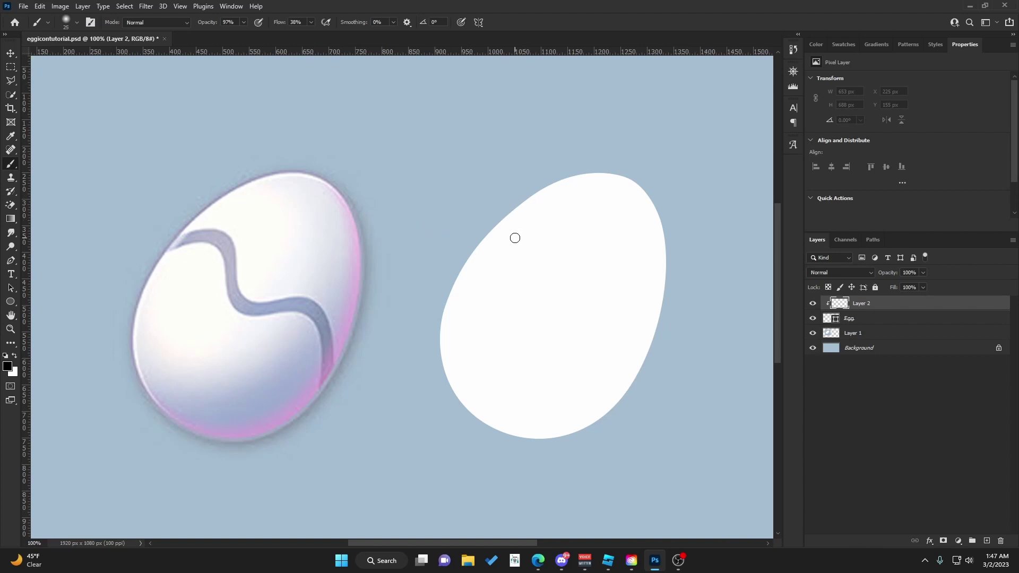
{"action": "key", "text": "bracketright"}
{"action": "key", "text": "bracketright"}
{"action": "key", "text": "bracketright"}
{"action": "key", "text": "bracketright"}
{"action": "key", "text": "bracketright"}
{"action": "key", "text": "bracketright"}
{"action": "key", "text": "bracketright"}
{"action": "key", "text": "bracketright"}
{"action": "key", "text": "bracketright"}
{"action": "key", "text": "bracketright"}
{"action": "key", "text": "bracketright"}
{"action": "key", "text": "bracketright"}
{"action": "key", "text": "bracketright"}
{"action": "key", "text": "bracketright"}
{"action": "mouse_move", "coordinate": [500, 257]}
{"action": "left_mouse_down"}
{"action": "mouse_move", "coordinate": [528, 193]}
{"action": "mouse_move", "coordinate": [570, 240]}
{"action": "mouse_move", "coordinate": [552, 205]}
{"action": "mouse_move", "coordinate": [485, 284]}
{"action": "mouse_move", "coordinate": [595, 329]}
{"action": "mouse_move", "coordinate": [540, 320]}
{"action": "mouse_move", "coordinate": [557, 409]}
{"action": "mouse_move", "coordinate": [626, 371]}
{"action": "left_mouse_up"}
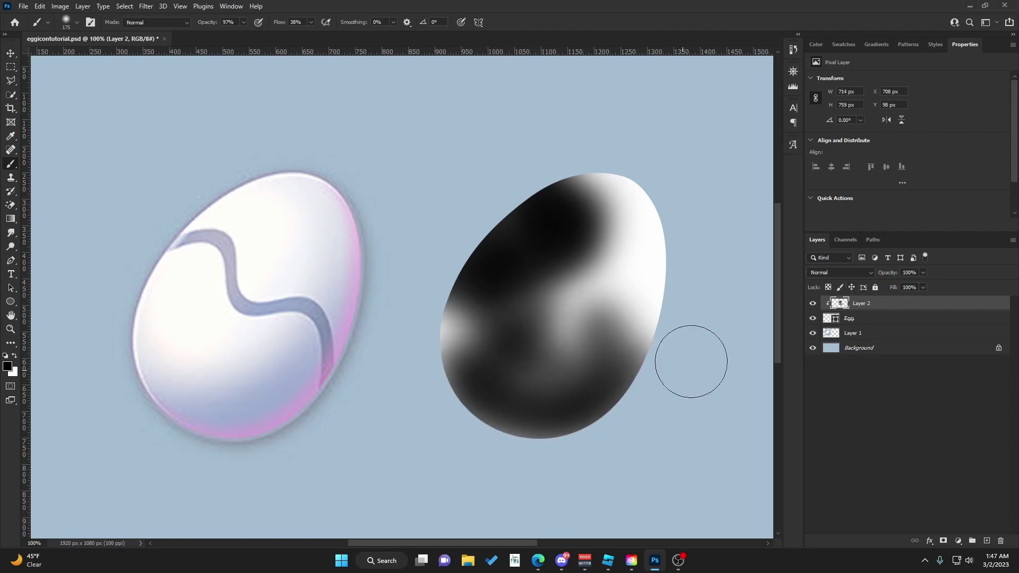
{"action": "key", "text": "ctrl+z"}
{"action": "key", "text": "ctrl+z"}
{"action": "key", "text": "ctrl+z"}
{"action": "key", "text": "ctrl+z"}
{"action": "key", "text": "ctrl+z"}
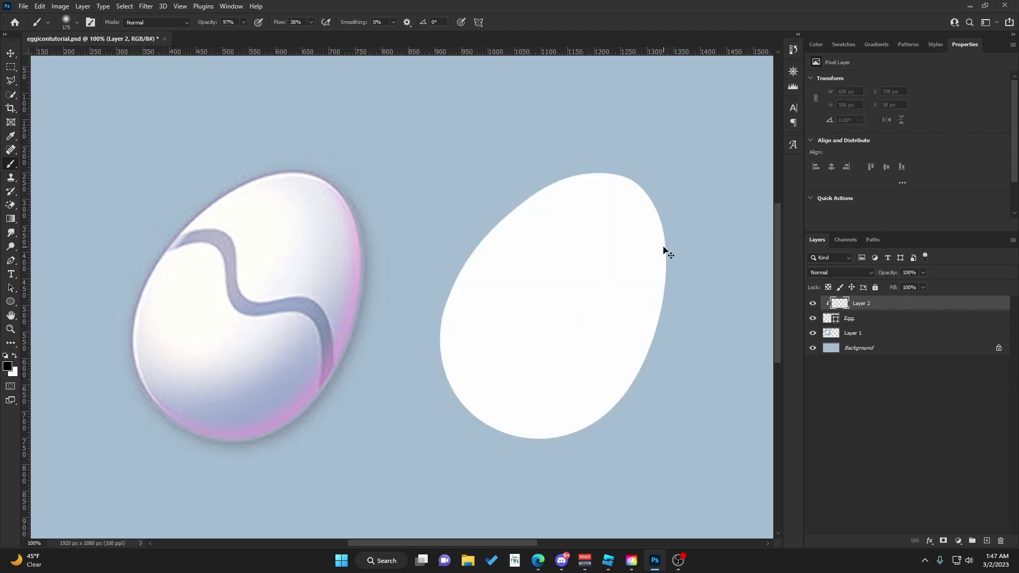
{"action": "key", "text": "v"}
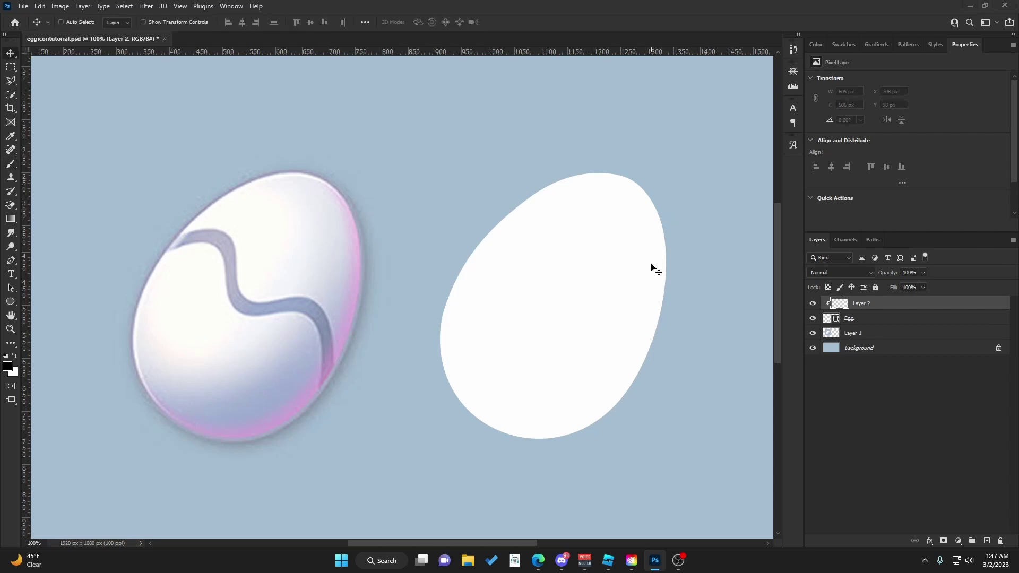
{"action": "key", "text": "ctrl+z"}
- Set the Brush to 30% opacity, 25% flow and a Soft Round tip at 0% hardness
{"action": "left_click", "coordinate": [234, 228]}
{"action": "left_click", "coordinate": [11, 165]}
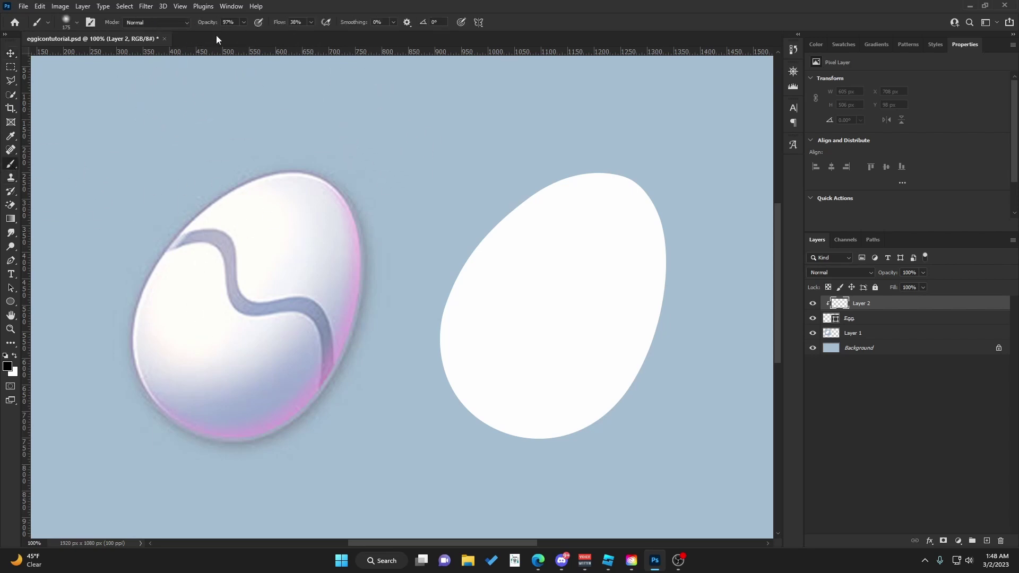
{"action": "left_click_drag", "start_coordinate": [213, 24], "coordinate": [179, 26]}
{"action": "left_click_drag", "start_coordinate": [280, 26], "coordinate": [279, 25]}
{"action": "left_click", "coordinate": [77, 29]}
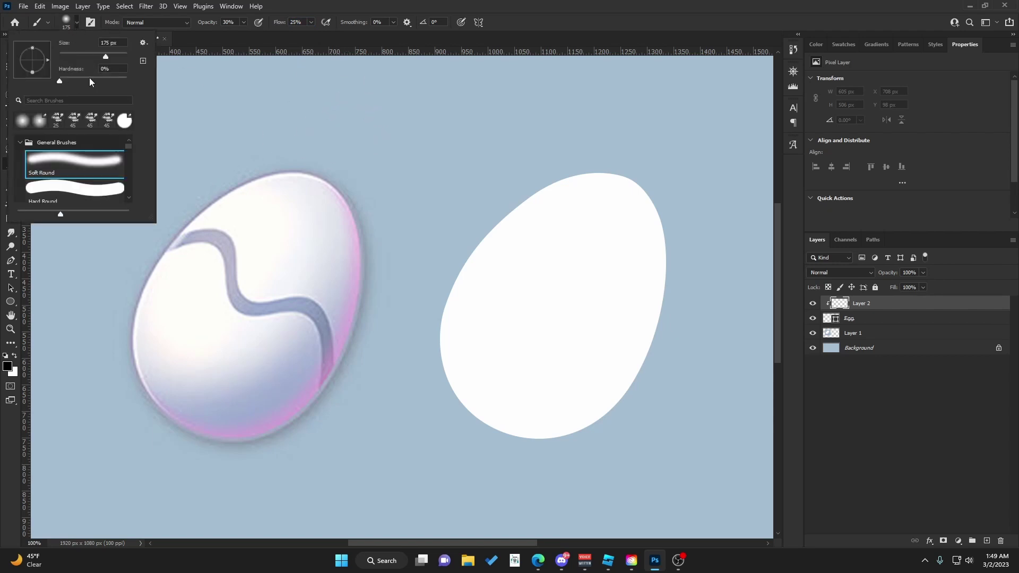
{"action": "left_click_drag", "start_coordinate": [60, 82], "coordinate": [59, 83]}
{"action": "left_click", "coordinate": [648, 278]}
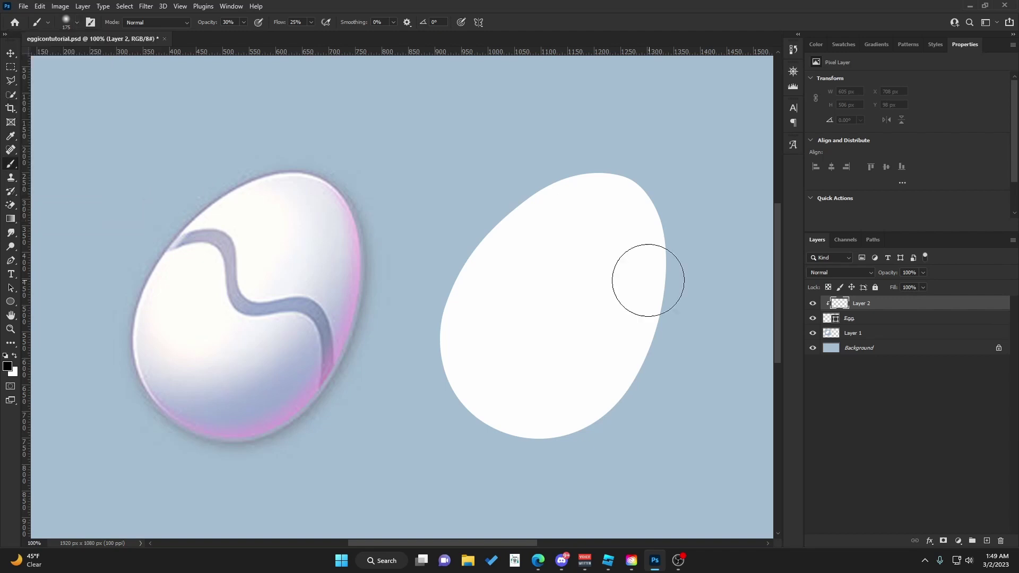
{"action": "left_click", "coordinate": [78, 23]}
{"action": "left_click", "coordinate": [578, 8]}
- Sample lavender from the left egg and paint soft strokes across the right egg's top and upper-right edge
{"action": "left_click", "coordinate": [294, 378], "text": "alt"}
{"action": "mouse_move", "coordinate": [585, 164]}
{"action": "left_mouse_down"}
{"action": "mouse_move", "coordinate": [663, 187]}
{"action": "mouse_move", "coordinate": [687, 250]}
{"action": "left_mouse_up"}
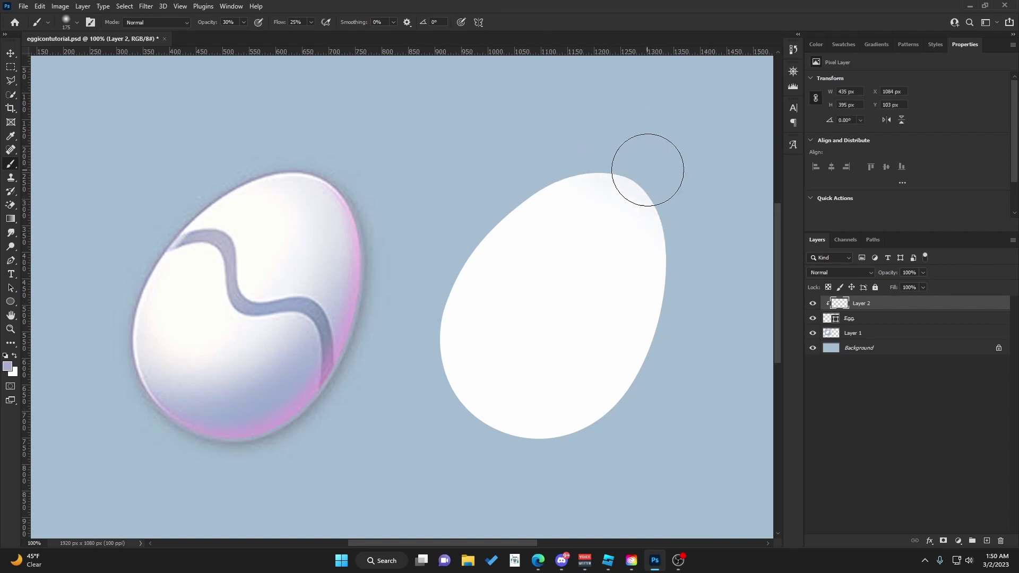
{"action": "mouse_move", "coordinate": [630, 192]}
{"action": "left_mouse_down"}
{"action": "mouse_move", "coordinate": [579, 192]}
{"action": "mouse_move", "coordinate": [617, 174]}
{"action": "mouse_move", "coordinate": [708, 232]}
{"action": "mouse_move", "coordinate": [634, 186]}
{"action": "mouse_move", "coordinate": [631, 154]}
{"action": "mouse_move", "coordinate": [710, 339]}
{"action": "mouse_move", "coordinate": [657, 418]}
{"action": "mouse_move", "coordinate": [641, 384]}
{"action": "mouse_move", "coordinate": [676, 382]}
{"action": "mouse_move", "coordinate": [648, 291]}
{"action": "mouse_move", "coordinate": [679, 207]}
{"action": "mouse_move", "coordinate": [668, 385]}
{"action": "mouse_move", "coordinate": [624, 420]}
{"action": "mouse_move", "coordinate": [689, 241]}
{"action": "mouse_move", "coordinate": [662, 372]}
{"action": "mouse_move", "coordinate": [551, 486]}
{"action": "mouse_move", "coordinate": [697, 378]}
{"action": "mouse_move", "coordinate": [609, 453]}
{"action": "mouse_move", "coordinate": [370, 460]}
{"action": "mouse_move", "coordinate": [368, 430]}
{"action": "mouse_move", "coordinate": [626, 433]}
{"action": "mouse_move", "coordinate": [573, 369]}
{"action": "mouse_move", "coordinate": [414, 364]}
{"action": "mouse_move", "coordinate": [419, 425]}
{"action": "mouse_move", "coordinate": [424, 378]}
{"action": "mouse_move", "coordinate": [485, 436]}
{"action": "mouse_move", "coordinate": [624, 429]}
{"action": "mouse_move", "coordinate": [487, 431]}
{"action": "mouse_move", "coordinate": [456, 448]}
{"action": "mouse_move", "coordinate": [434, 422]}
{"action": "mouse_move", "coordinate": [440, 437]}
{"action": "mouse_move", "coordinate": [487, 446]}
{"action": "mouse_move", "coordinate": [472, 414]}
{"action": "mouse_move", "coordinate": [561, 445]}
{"action": "mouse_move", "coordinate": [419, 419]}
{"action": "mouse_move", "coordinate": [632, 436]}
{"action": "mouse_move", "coordinate": [429, 436]}
{"action": "mouse_move", "coordinate": [520, 437]}
{"action": "mouse_move", "coordinate": [649, 399]}
{"action": "mouse_move", "coordinate": [383, 418]}
{"action": "mouse_move", "coordinate": [568, 390]}
{"action": "mouse_move", "coordinate": [366, 441]}
{"action": "mouse_move", "coordinate": [673, 387]}
{"action": "mouse_move", "coordinate": [543, 418]}
{"action": "mouse_move", "coordinate": [688, 358]}
{"action": "mouse_move", "coordinate": [536, 424]}
{"action": "mouse_move", "coordinate": [541, 431]}
{"action": "mouse_move", "coordinate": [625, 391]}
{"action": "mouse_move", "coordinate": [695, 312]}
{"action": "mouse_move", "coordinate": [569, 434]}
{"action": "mouse_move", "coordinate": [694, 287]}
{"action": "mouse_move", "coordinate": [643, 362]}
{"action": "mouse_move", "coordinate": [658, 385]}
{"action": "mouse_move", "coordinate": [718, 227]}
{"action": "mouse_move", "coordinate": [686, 300]}
{"action": "mouse_move", "coordinate": [594, 433]}
{"action": "mouse_move", "coordinate": [412, 458]}
{"action": "mouse_move", "coordinate": [374, 414]}
{"action": "mouse_move", "coordinate": [678, 353]}
{"action": "mouse_move", "coordinate": [584, 419]}
{"action": "mouse_move", "coordinate": [721, 216]}
{"action": "mouse_move", "coordinate": [713, 180]}
{"action": "mouse_move", "coordinate": [679, 172]}
{"action": "mouse_move", "coordinate": [716, 348]}
{"action": "left_mouse_up"}
- Resize the brush and dab more lavender shading near the right egg's top and right side
{"action": "key", "text": "bracketright"}
{"action": "key", "text": "bracketright"}
{"action": "key", "text": "bracketright"}
{"action": "key", "text": "bracketleft"}
{"action": "key", "text": "bracketleft"}
{"action": "key", "text": "bracketleft"}
{"action": "key", "text": "bracketleft"}
{"action": "key", "text": "bracketleft"}
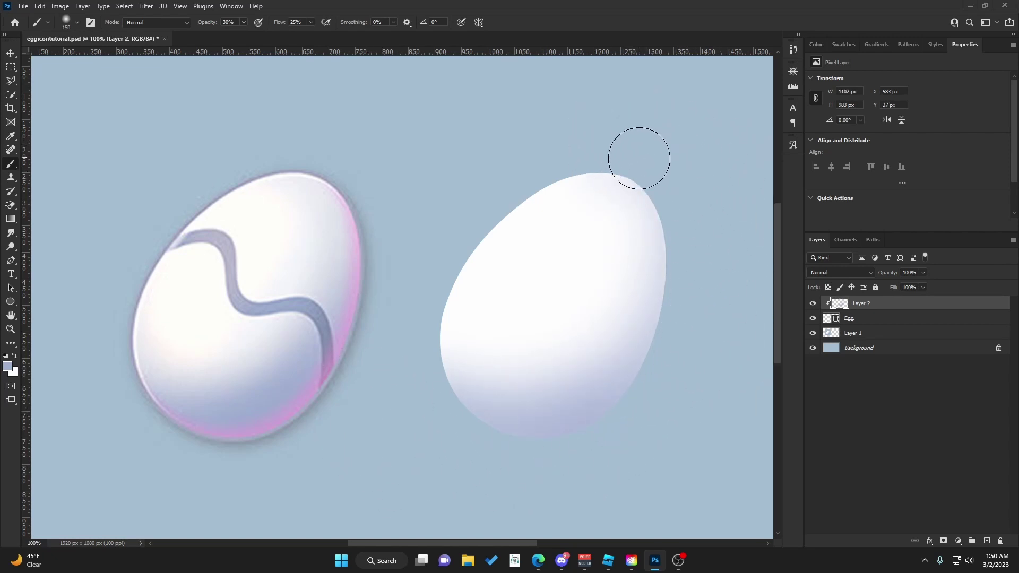
{"action": "key", "text": "bracketright"}
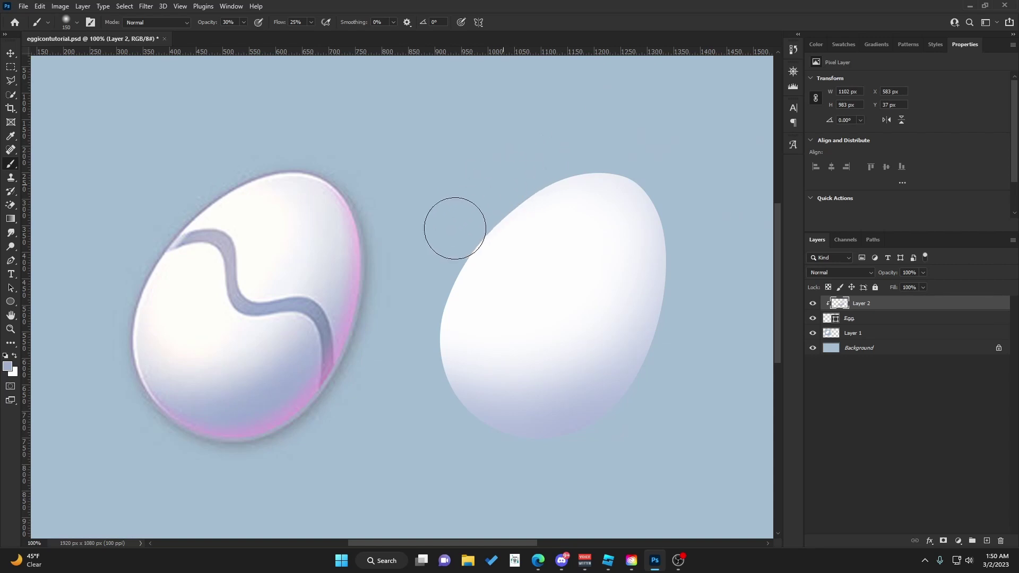
{"action": "key", "text": "bracketright"}
{"action": "key", "text": "bracketright"}
{"action": "key", "text": "bracketright"}
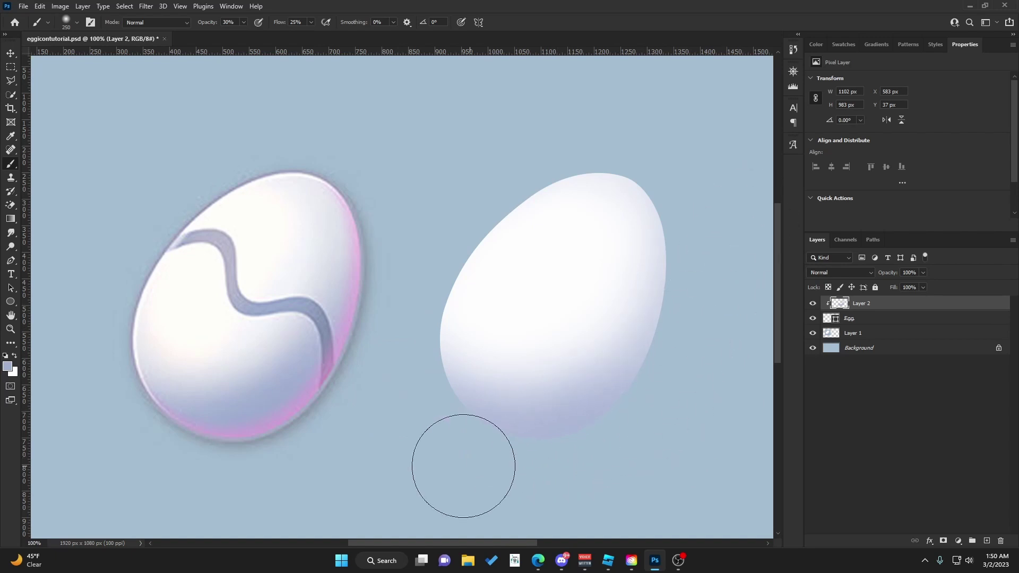
{"action": "key", "text": "bracketleft"}
{"action": "key", "text": "bracketleft"}
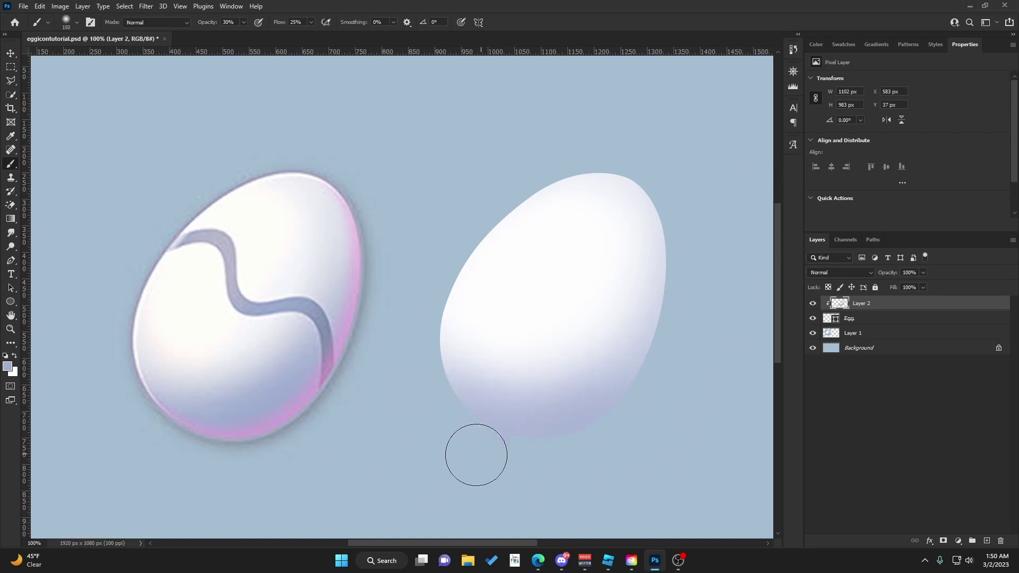
{"action": "key", "text": "bracketright"}
{"action": "key", "text": "bracketright"}
{"action": "key", "text": "bracketright"}
{"action": "key", "text": "bracketleft"}
{"action": "left_click", "coordinate": [630, 133]}
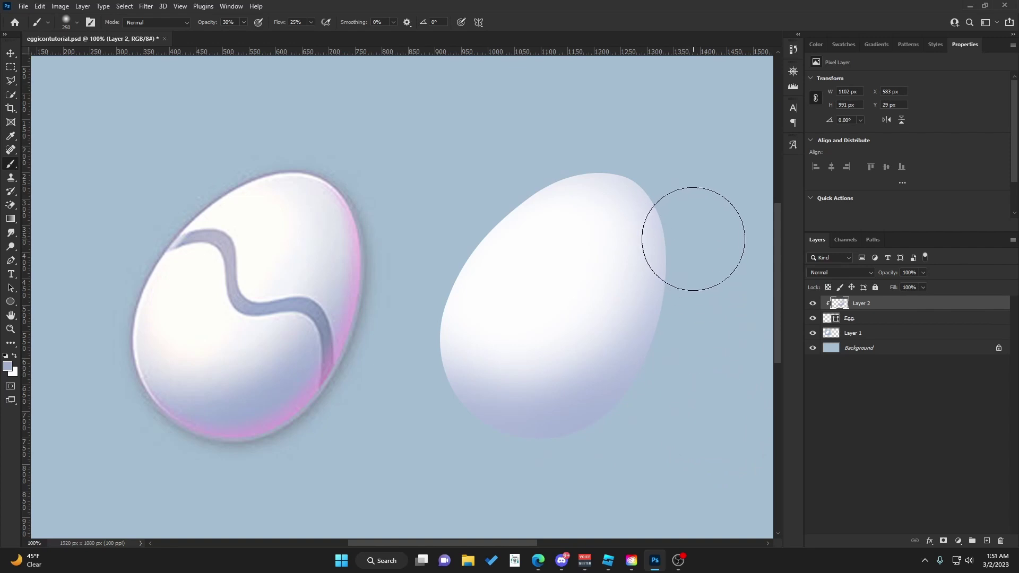
{"action": "key", "text": "bracketright"}
{"action": "key", "text": "bracketright"}
{"action": "left_click", "coordinate": [692, 324]}
{"action": "key", "text": "bracketleft"}
{"action": "key", "text": "bracketleft"}
{"action": "key", "text": "bracketleft"}
{"action": "key", "text": "bracketleft"}
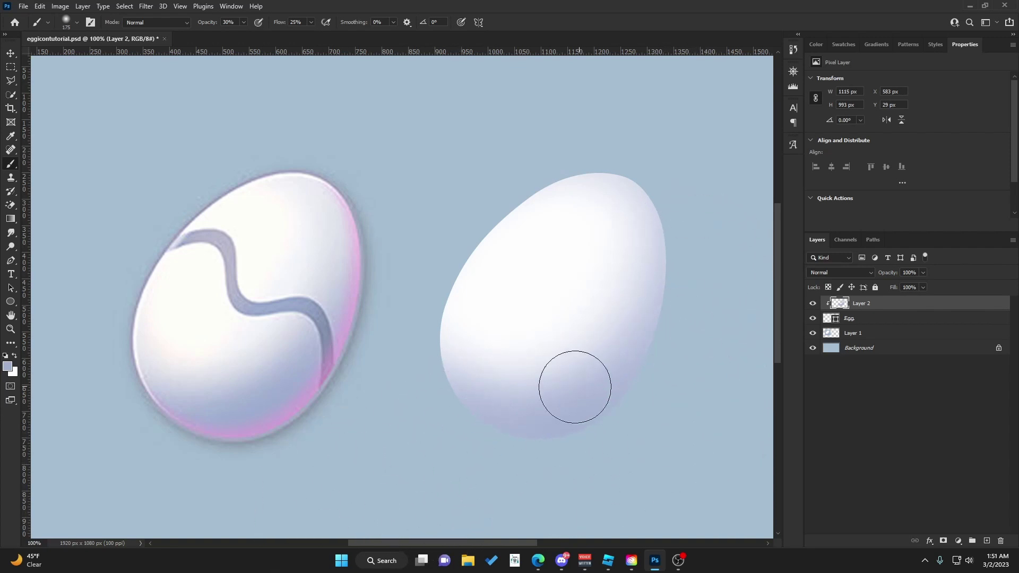
{"action": "key", "text": "v"}
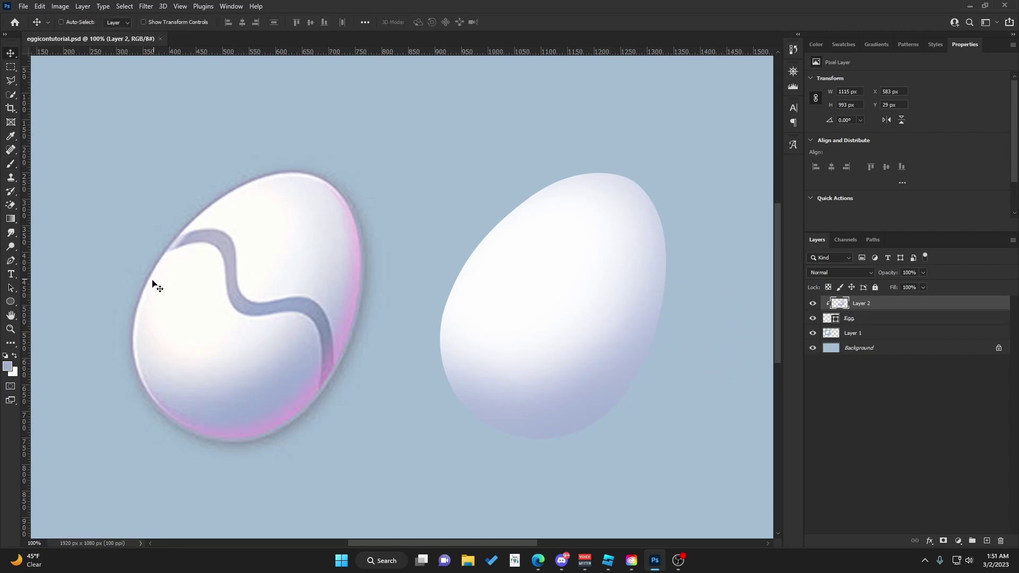
- Open Blending Options for the Egg layer
{"action": "left_click", "coordinate": [869, 320]}
{"action": "right_click", "coordinate": [886, 318]}
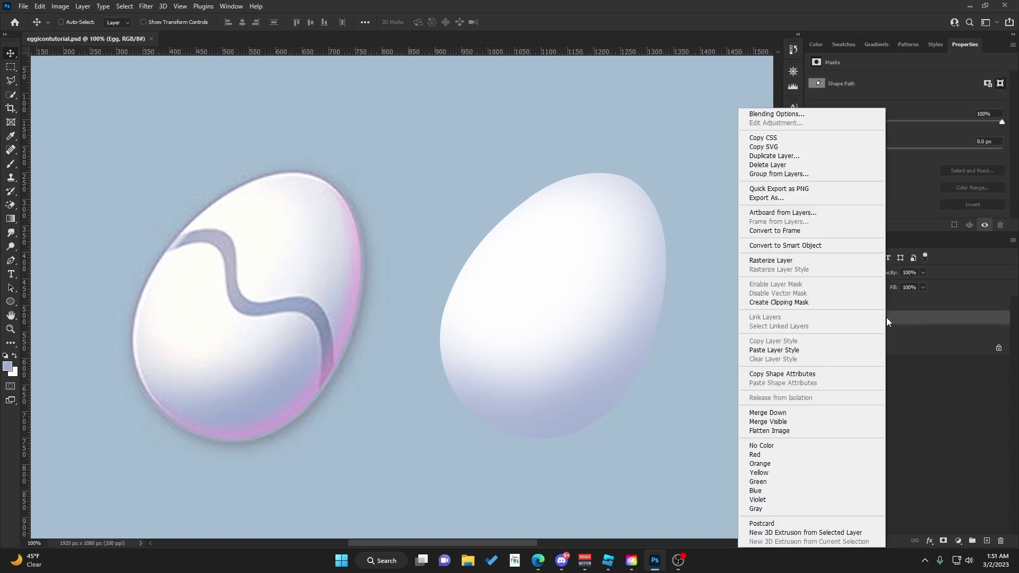
{"action": "left_click", "coordinate": [788, 119]}
{"action": "left_click_drag", "start_coordinate": [616, 204], "coordinate": [715, 111]}
- Add a white Inner Shadow with 4 px distance and size and 100% choke, then add a second one
{"action": "left_click", "coordinate": [709, 212]}
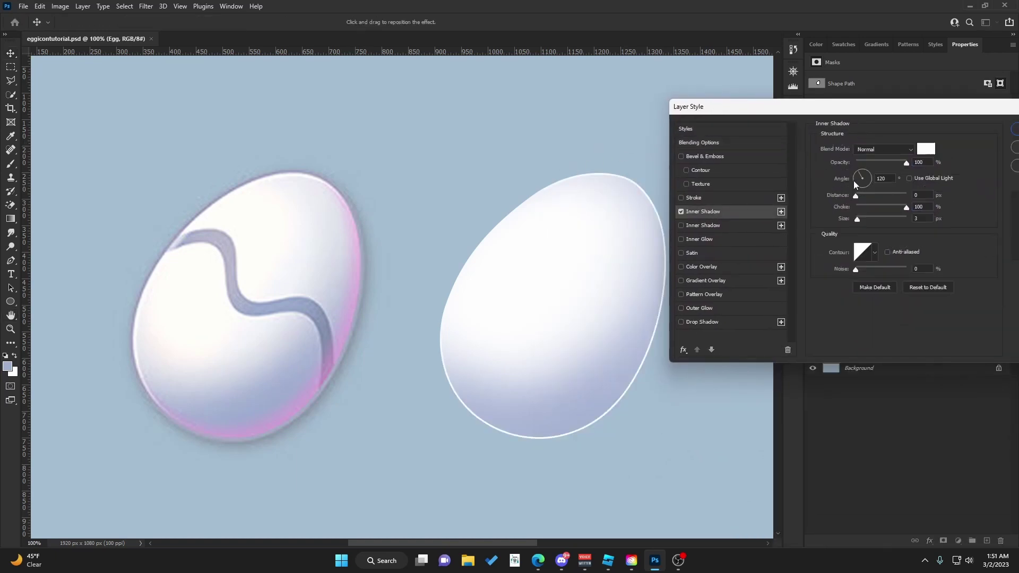
{"action": "left_click", "coordinate": [929, 153]}
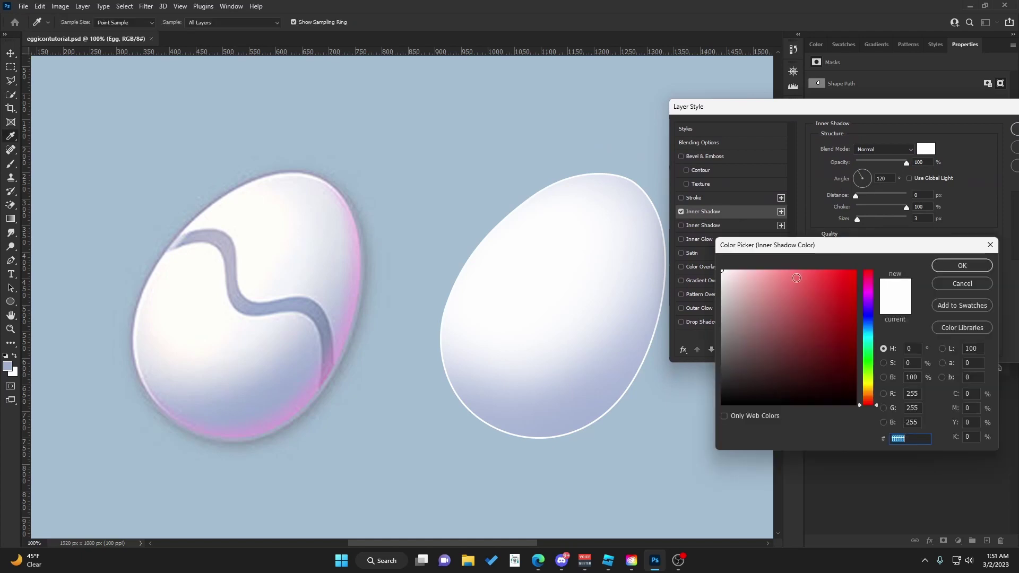
{"action": "left_click", "coordinate": [960, 278]}
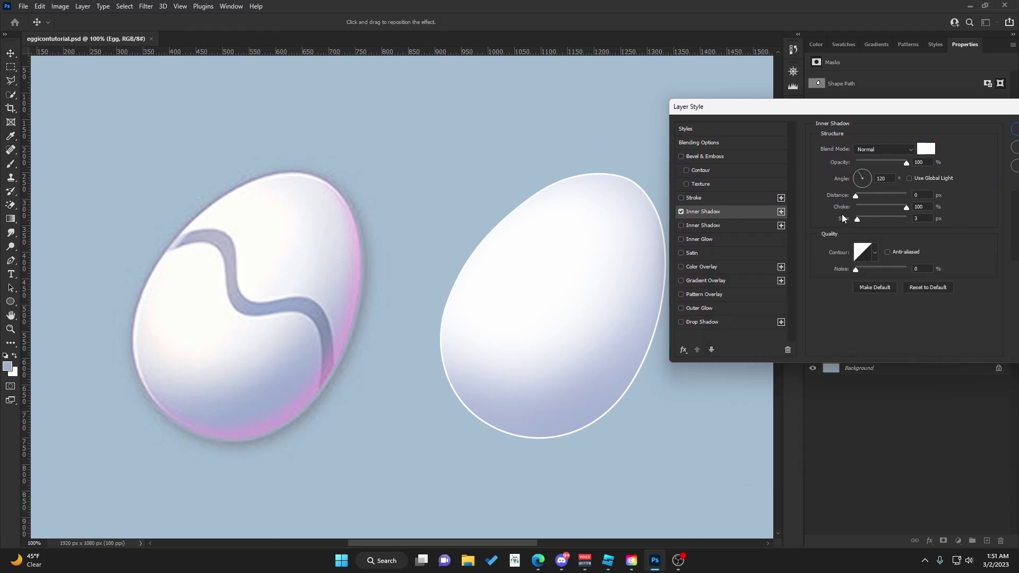
{"action": "left_click_drag", "start_coordinate": [907, 210], "coordinate": [858, 199]}
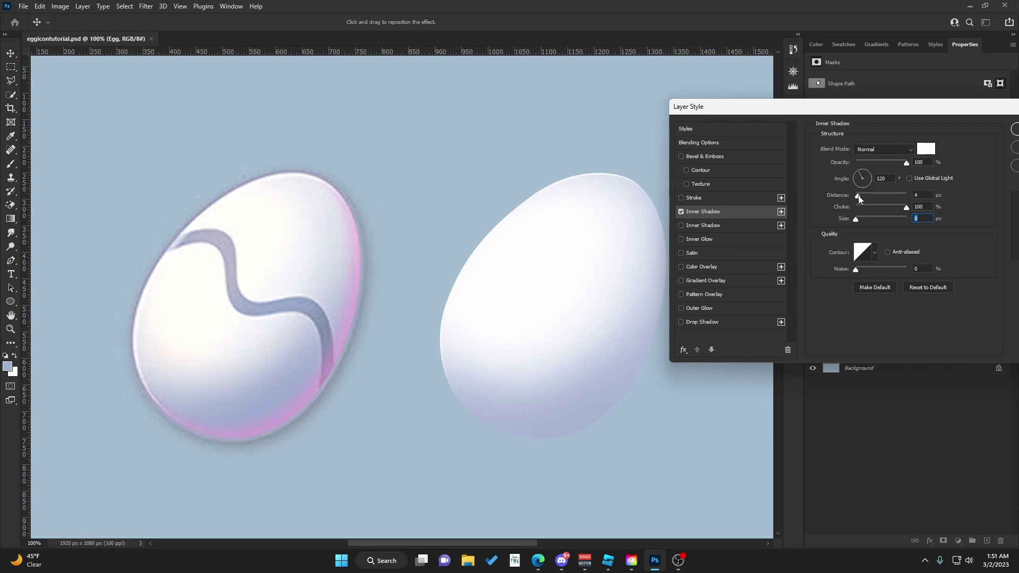
{"action": "left_click_drag", "start_coordinate": [666, 329], "coordinate": [670, 334]}
{"action": "left_click", "coordinate": [721, 225]}
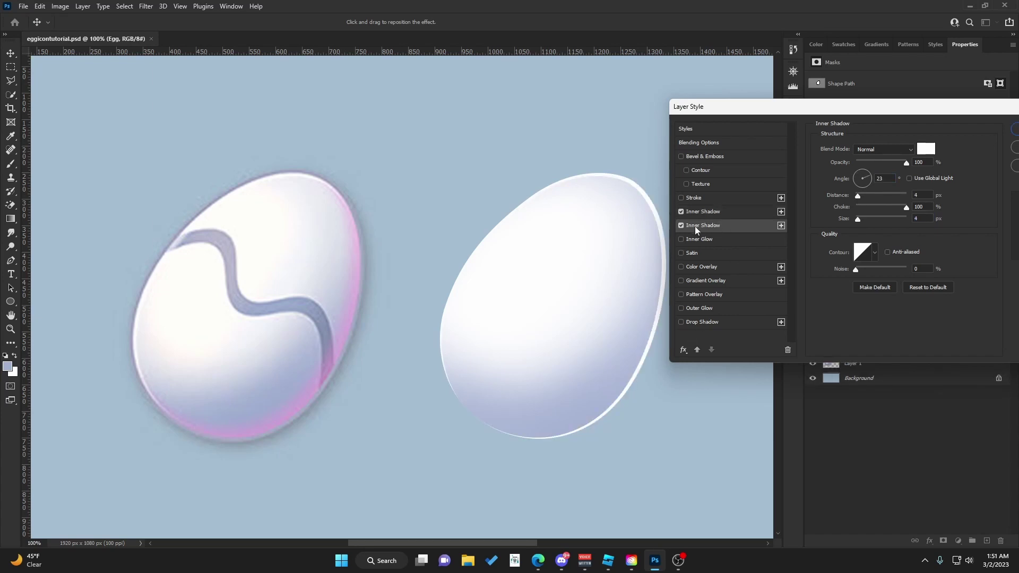
- Make the second Inner Shadow bright pink at -67°, 11 px distance, 21% choke, 24 px size
{"action": "left_click", "coordinate": [926, 149]}
{"action": "left_click", "coordinate": [286, 416]}
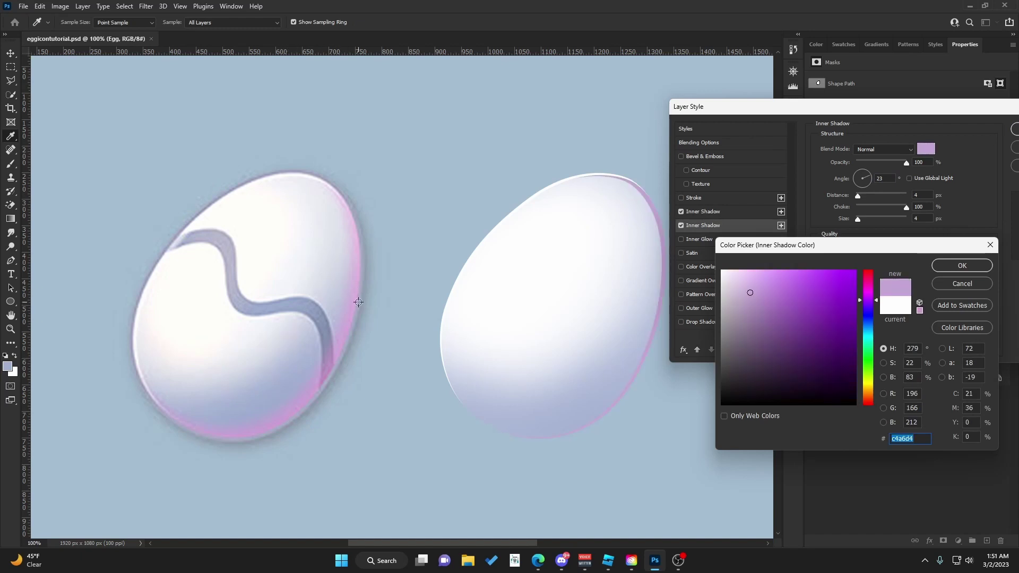
{"action": "left_click", "coordinate": [356, 296]}
{"action": "left_click", "coordinate": [778, 269]}
{"action": "left_click", "coordinate": [947, 264]}
{"action": "left_click", "coordinate": [866, 185]}
{"action": "left_click", "coordinate": [866, 186]}
{"action": "left_click_drag", "start_coordinate": [906, 207], "coordinate": [861, 196]}
- Refine the shadow colour to pink ff92d2 and lower its opacity to 56%
{"action": "left_click", "coordinate": [927, 149]}
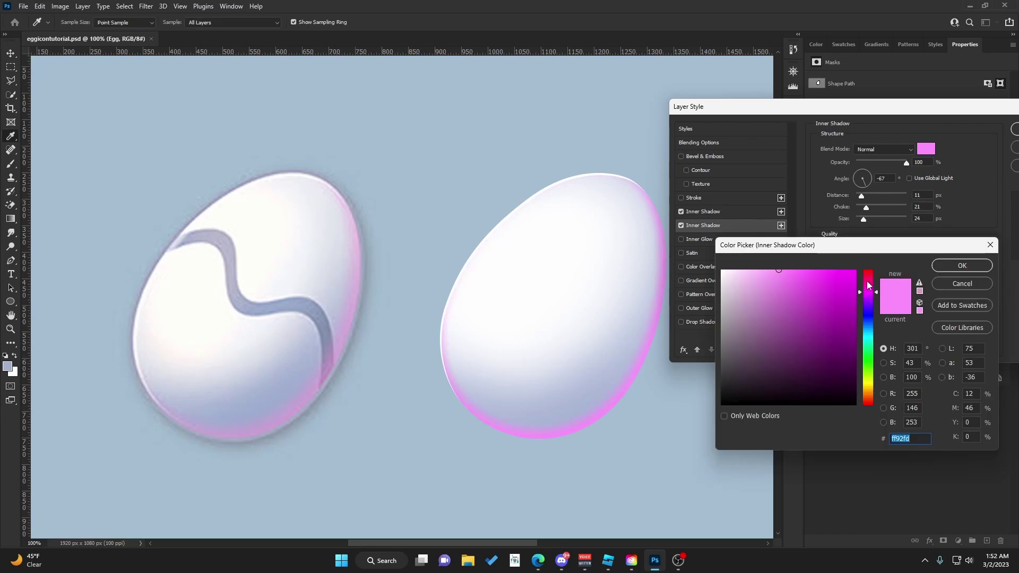
{"action": "left_click_drag", "start_coordinate": [868, 285], "coordinate": [871, 282]}
{"action": "left_click", "coordinate": [964, 266]}
{"action": "left_click", "coordinate": [880, 161]}
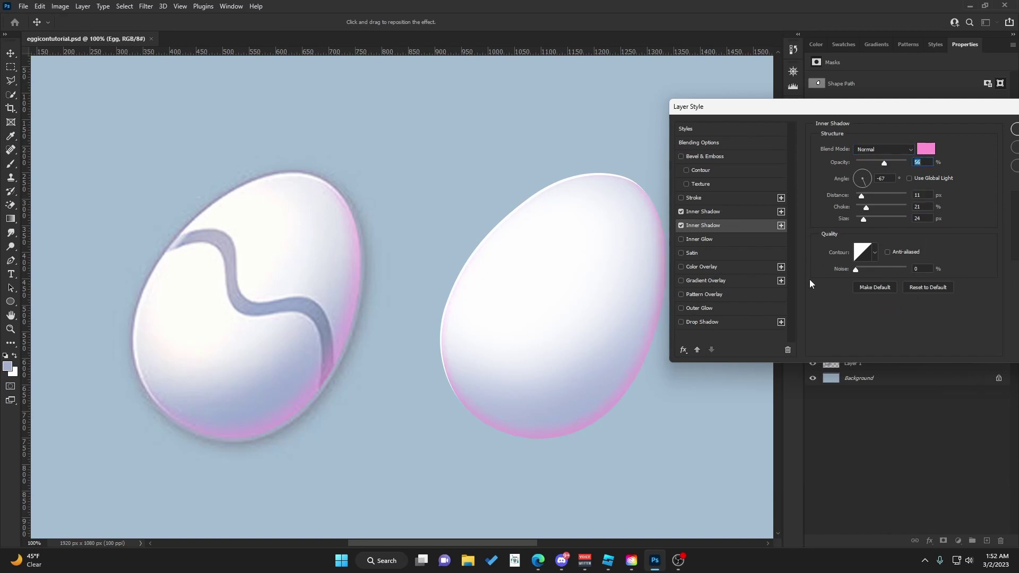
- Add a 13% black drop shadow (109°, 6 px distance, 21% spread, 16 px size) and apply the style
{"action": "left_click", "coordinate": [701, 320]}
{"action": "left_click_drag", "start_coordinate": [884, 207], "coordinate": [858, 195]}
{"action": "left_click", "coordinate": [862, 175]}
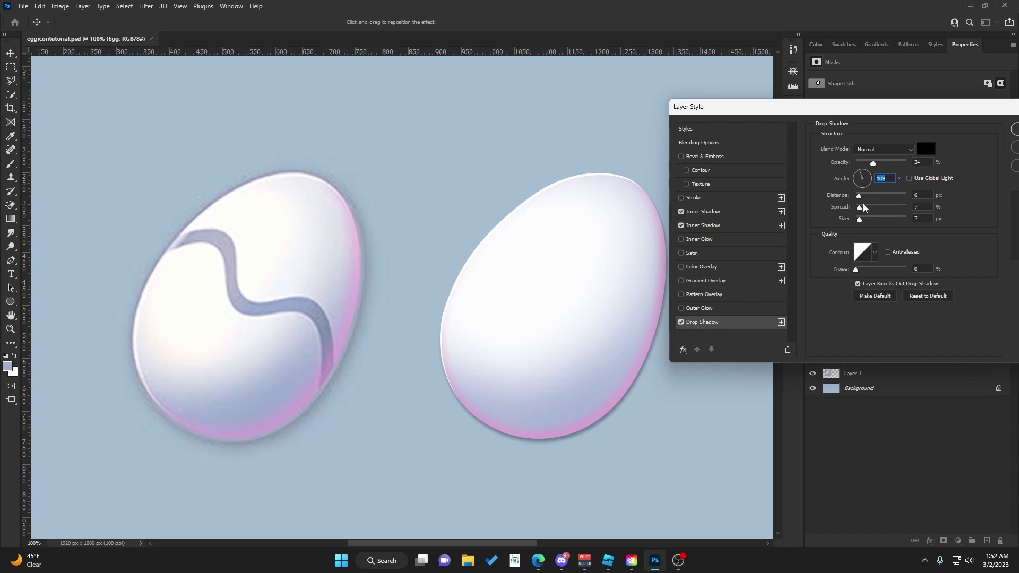
{"action": "left_click_drag", "start_coordinate": [862, 219], "coordinate": [861, 203]}
{"action": "left_click", "coordinate": [859, 196]}
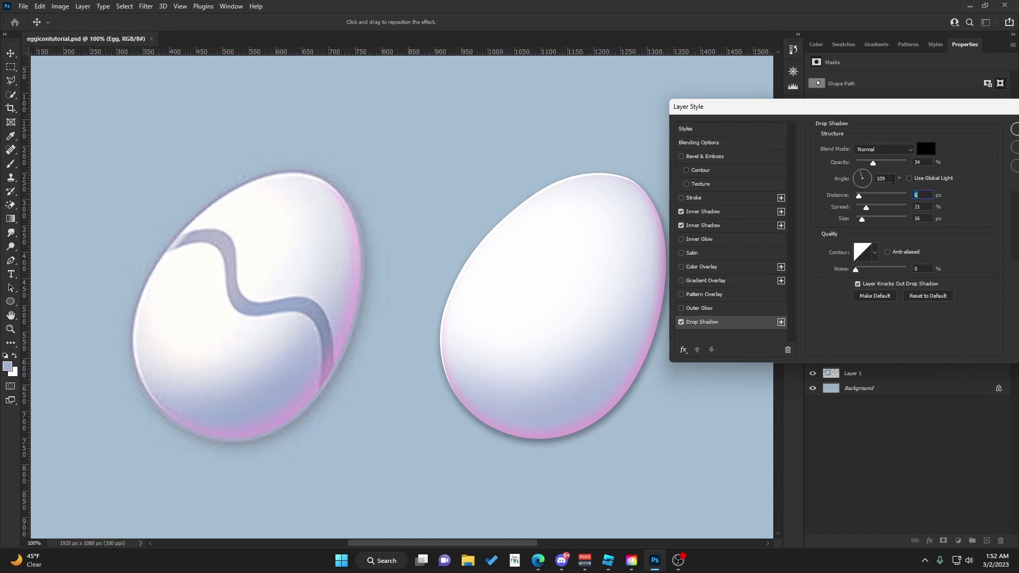
{"action": "left_click_drag", "start_coordinate": [874, 165], "coordinate": [862, 167]}
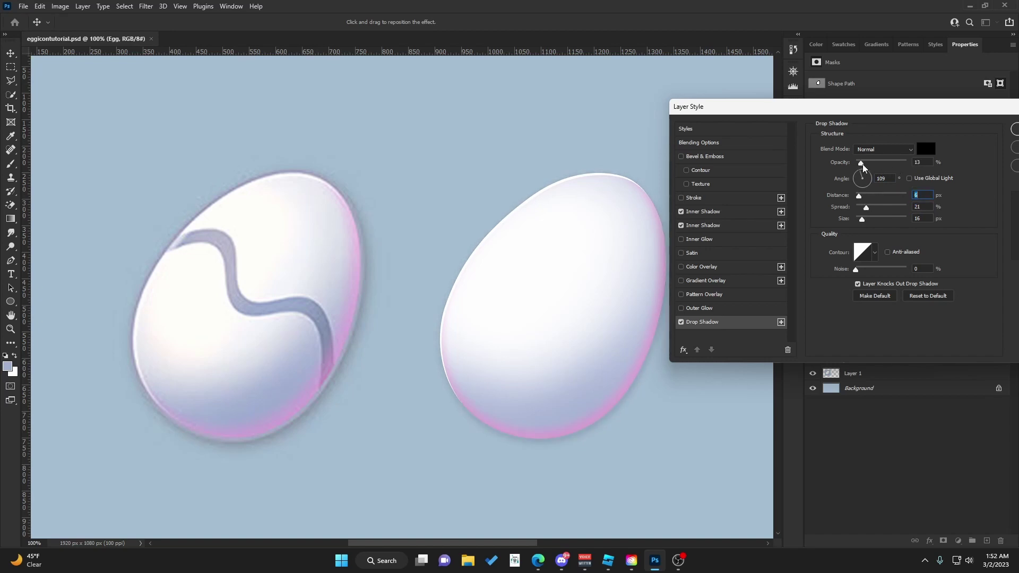
{"action": "key", "text": "Return"}
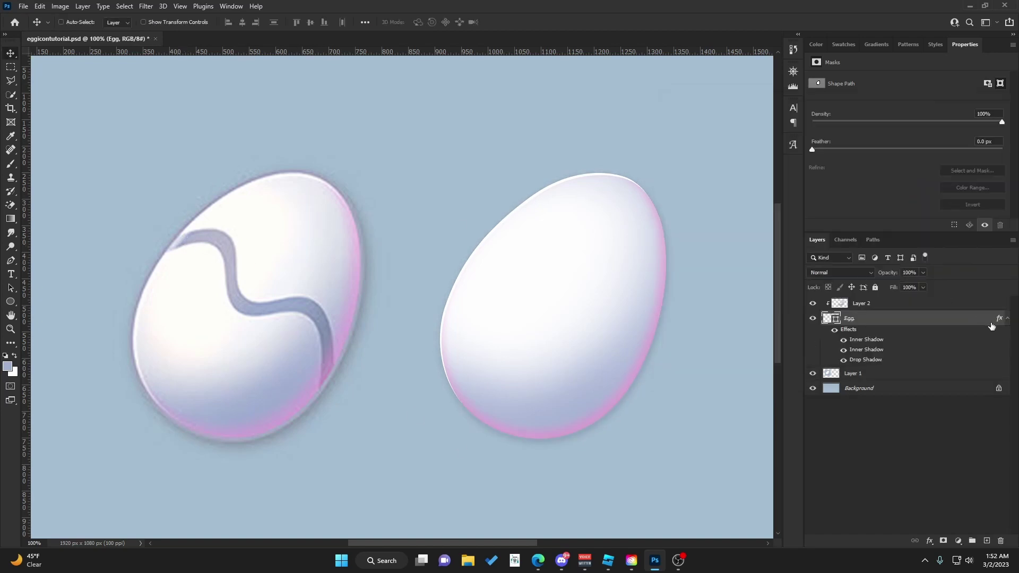
- Add a new empty layer clipped to the egg layer
{"action": "left_click", "coordinate": [1007, 319]}
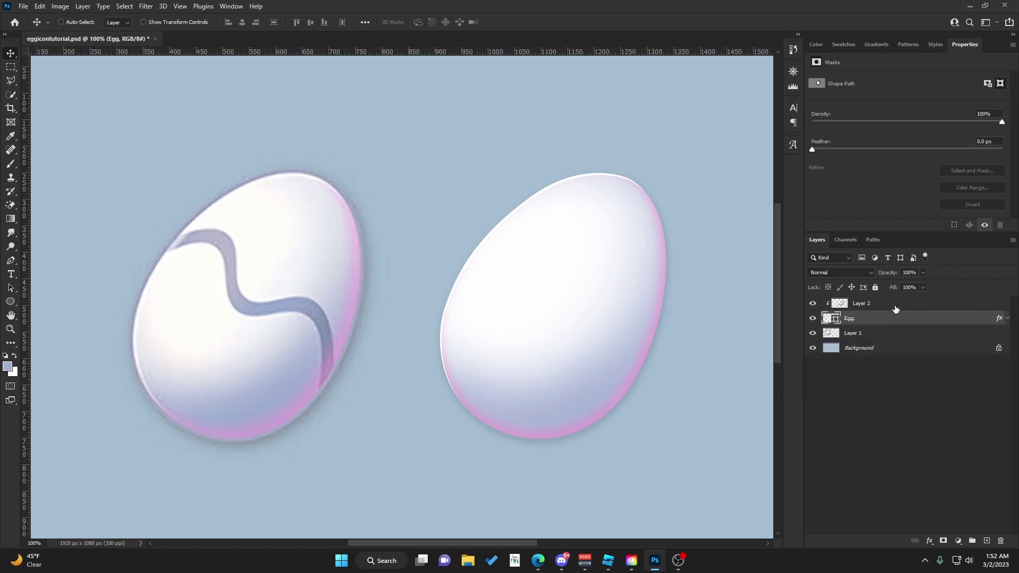
{"action": "left_click", "coordinate": [987, 540]}
{"action": "right_click", "coordinate": [873, 306]}
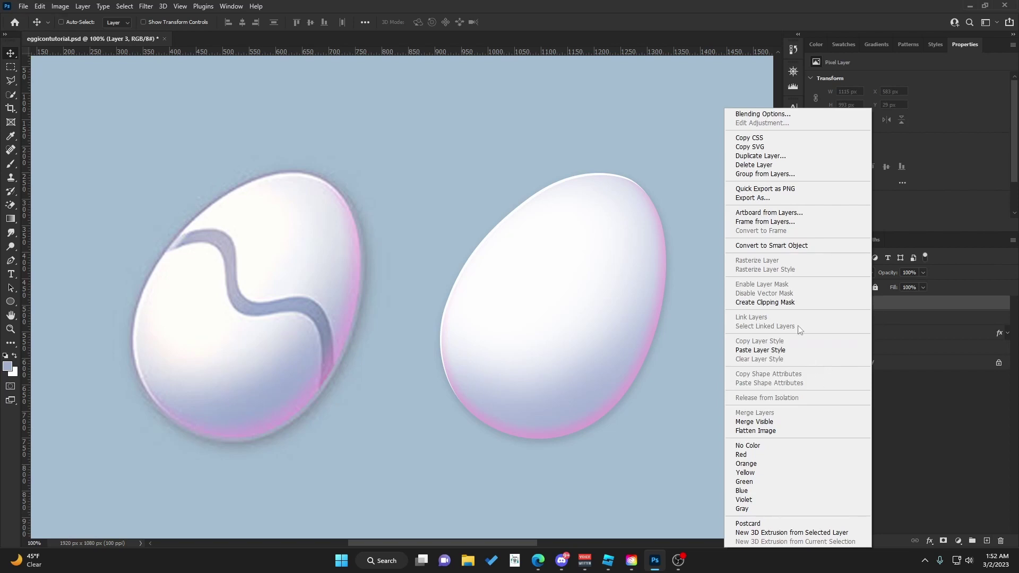
{"action": "left_click", "coordinate": [768, 302]}
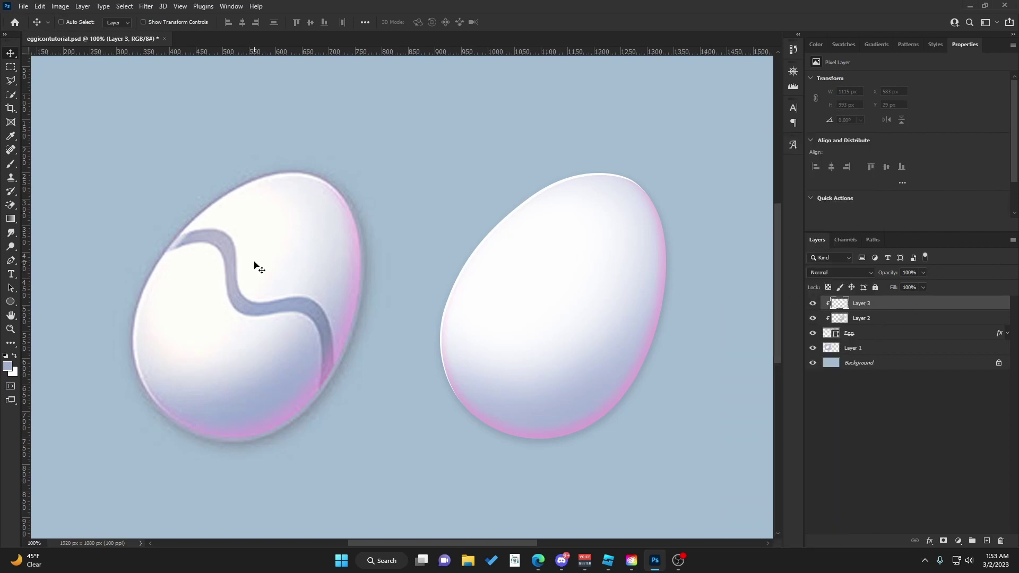
- With the Pen tool set to a black fill, begin the curved stripe at the egg's upper left
{"action": "key", "text": "p"}
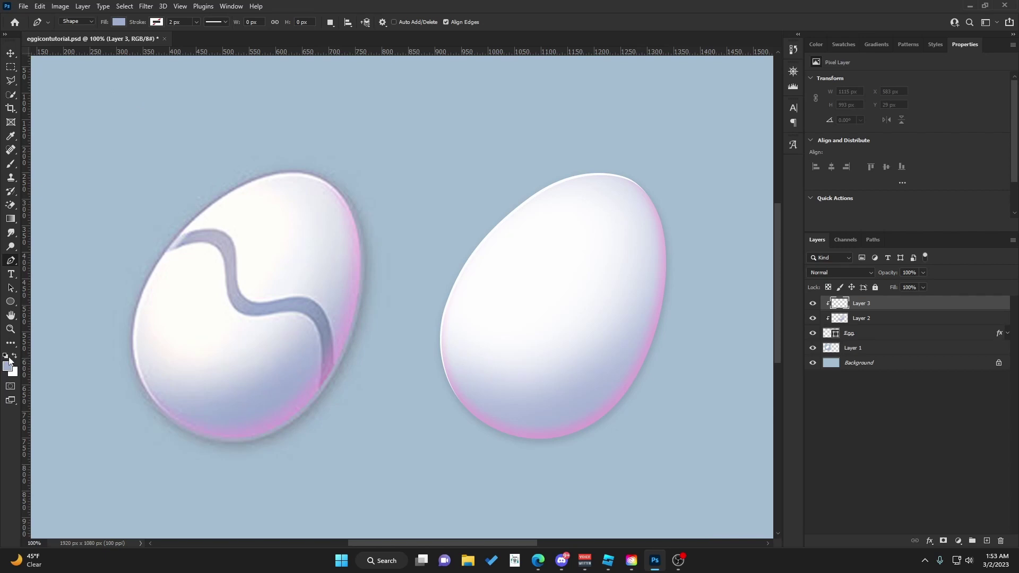
{"action": "left_click", "coordinate": [119, 23]}
{"action": "left_click", "coordinate": [77, 78]}
{"action": "left_click", "coordinate": [208, 221]}
{"action": "left_click", "coordinate": [188, 231]}
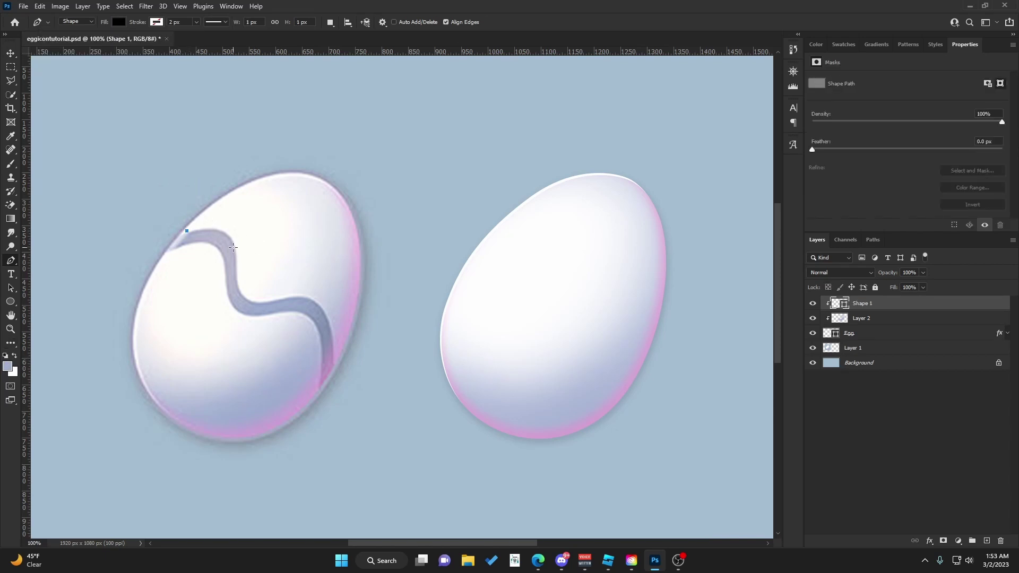
{"action": "left_click_drag", "start_coordinate": [234, 249], "coordinate": [336, 283]}
{"action": "left_click_drag", "start_coordinate": [331, 329], "coordinate": [331, 340]}
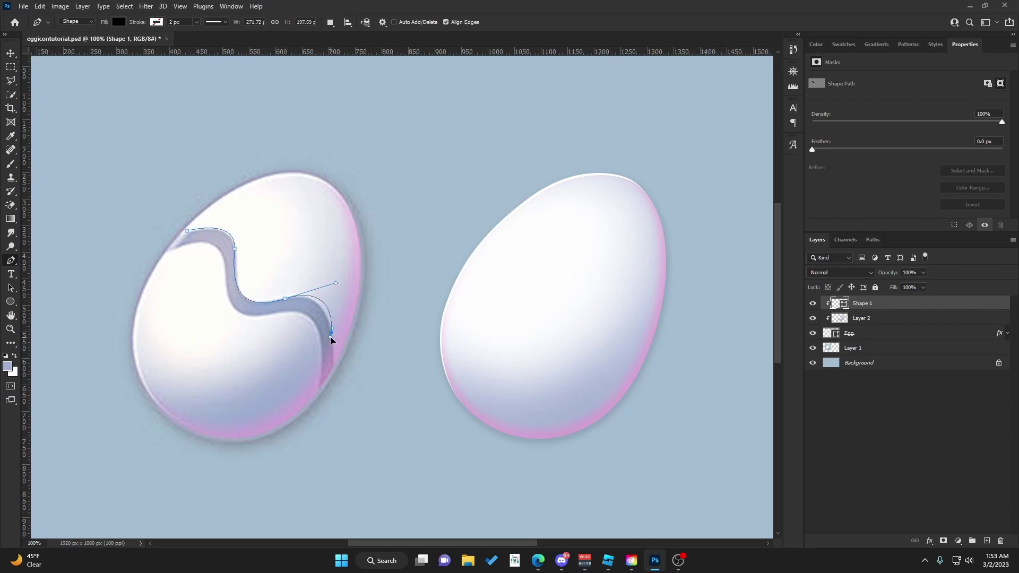
- Complete the S-shaped stripe outline back to its starting point and finish the shape
{"action": "left_click", "coordinate": [333, 366]}
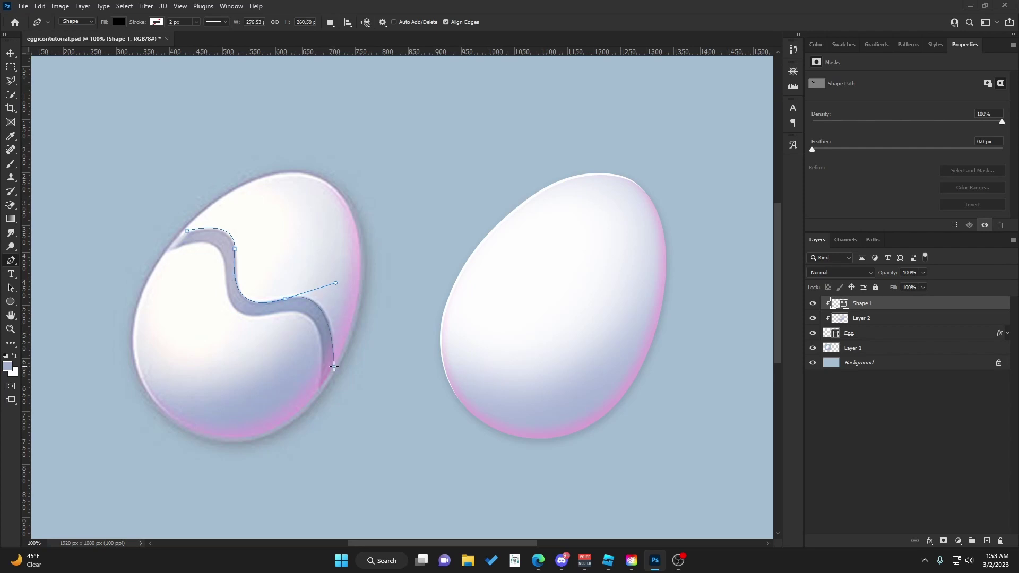
{"action": "left_click", "coordinate": [320, 391]}
{"action": "left_click_drag", "start_coordinate": [276, 314], "coordinate": [218, 336]}
{"action": "key", "text": "Return"}
{"action": "left_click_drag", "start_coordinate": [169, 250], "coordinate": [110, 275]}
{"action": "left_click", "coordinate": [169, 249], "text": "alt"}
{"action": "key", "text": "Return"}
- Copy the stripe onto the right egg and fill it with the reference blue 94a2c5
{"action": "key", "text": "v"}
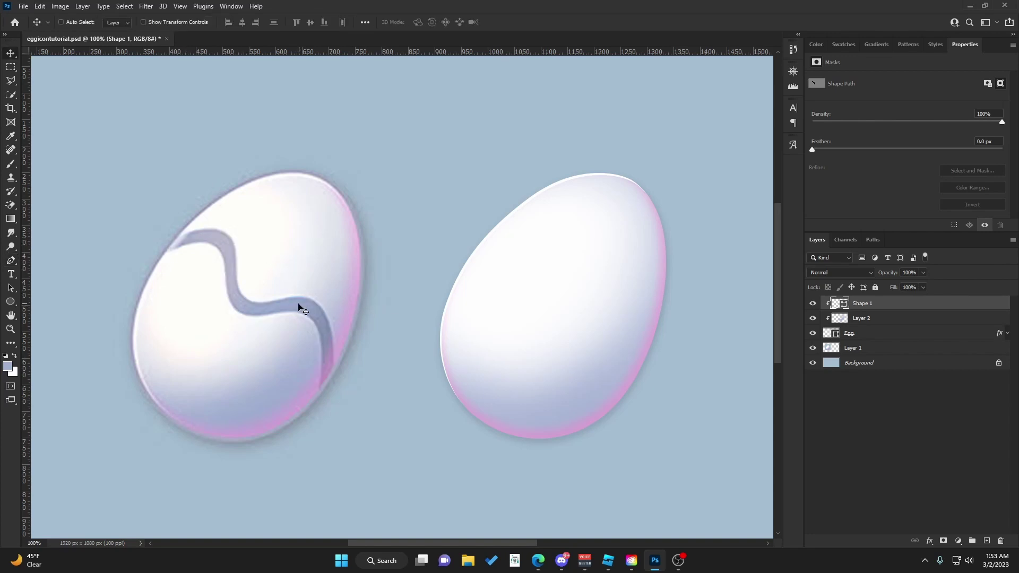
{"action": "left_click_drag", "start_coordinate": [254, 316], "coordinate": [563, 317]}
{"action": "double_click", "coordinate": [827, 303]}
{"action": "left_click", "coordinate": [298, 306]}
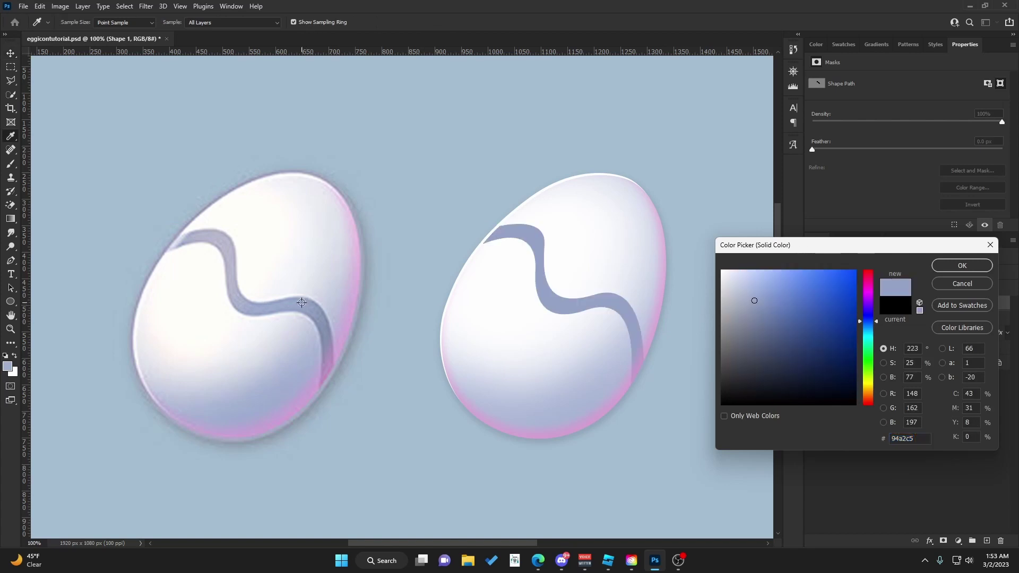
{"action": "left_click", "coordinate": [980, 269]}
- Zoom out to the whole canvas, hide the left reference egg, and select the Egg layer
{"action": "key", "text": "v"}
{"action": "key", "text": "ctrl+minus"}
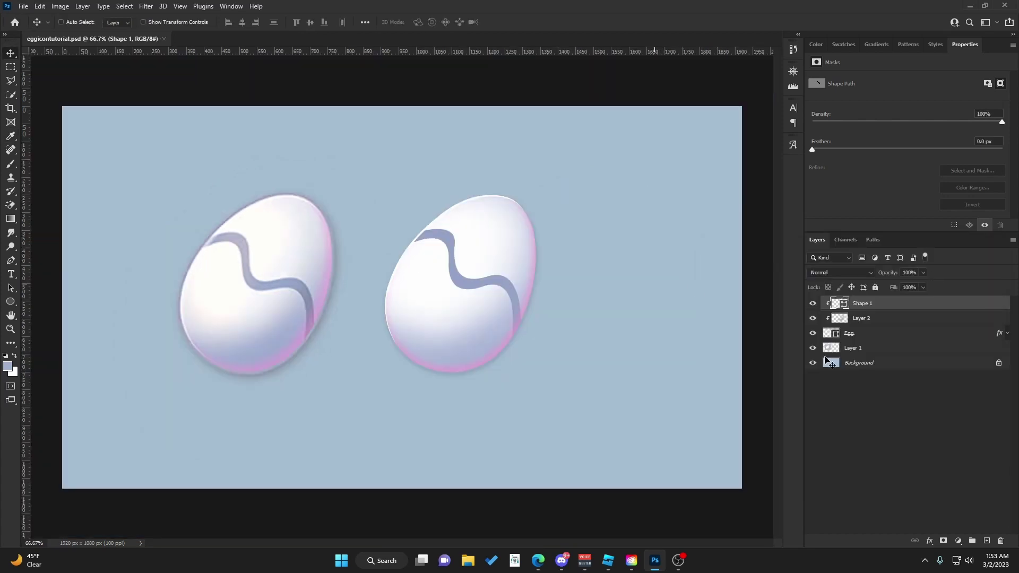
{"action": "left_click", "coordinate": [813, 347]}
{"action": "left_click", "coordinate": [858, 336]}
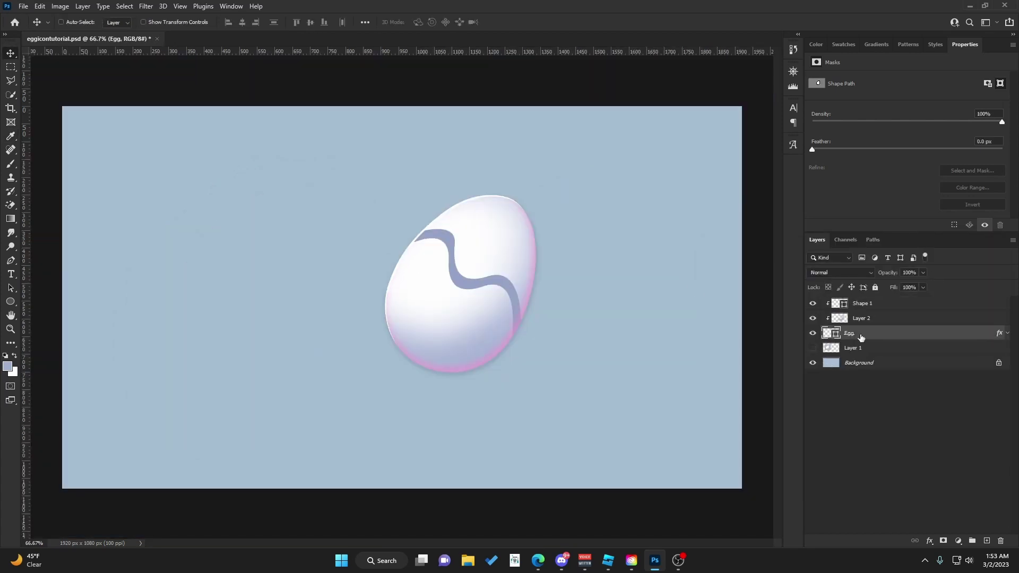
- Enable a Stroke in the egg's layer style and set its colour to white
{"action": "double_click", "coordinate": [884, 339]}
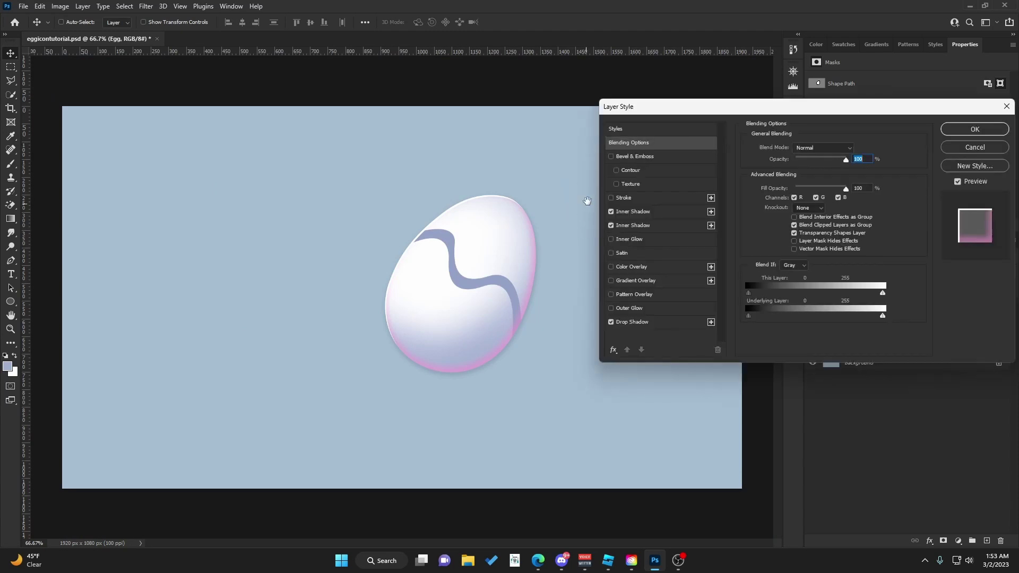
{"action": "left_click", "coordinate": [624, 197]}
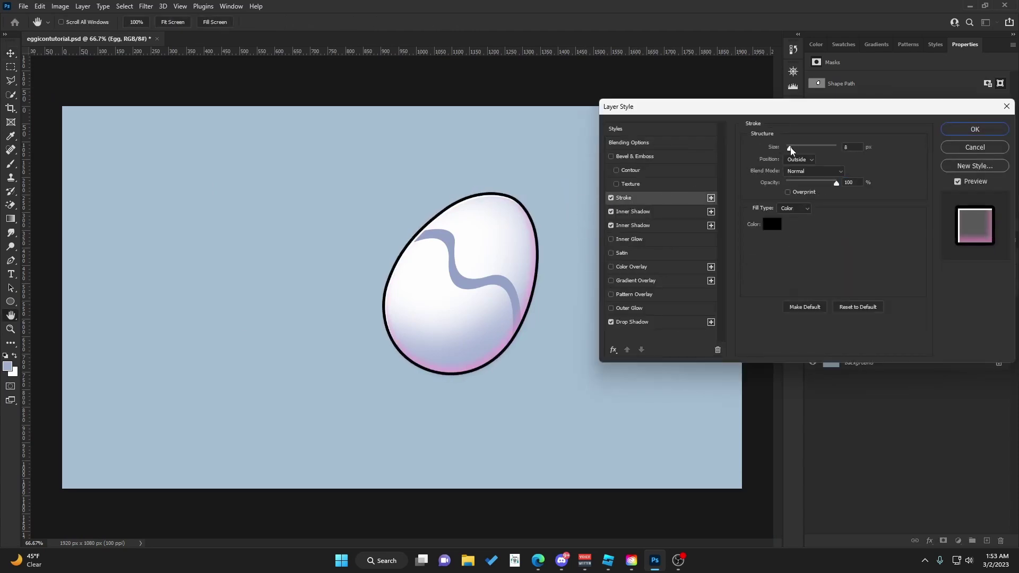
{"action": "left_click", "coordinate": [772, 224]}
{"action": "left_click", "coordinate": [756, 281]}
{"action": "left_click_drag", "start_coordinate": [756, 281], "coordinate": [689, 252]}
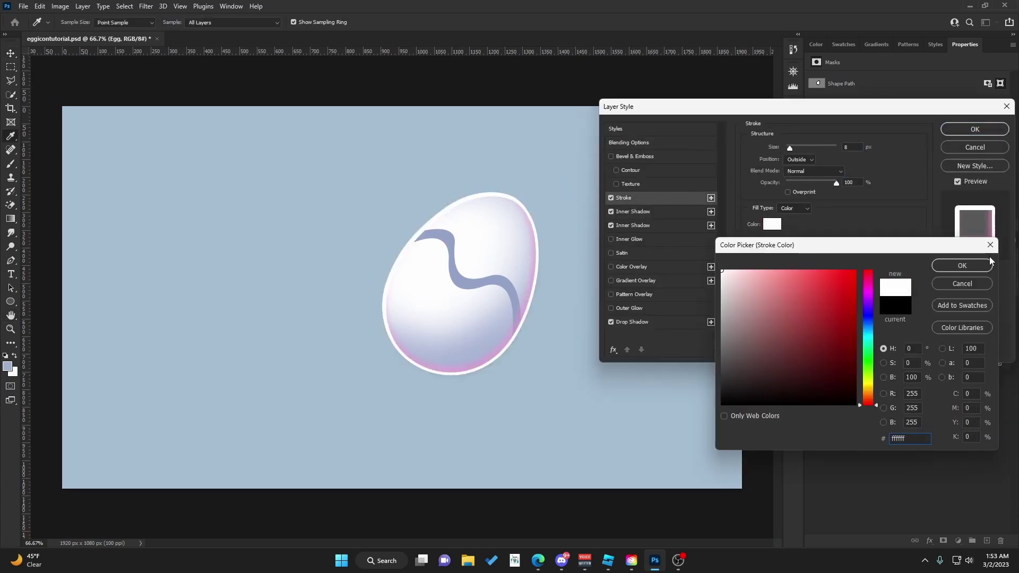
- Confirm the white stroke, then group the egg layers and create a merged Group 1 copy
{"action": "left_click", "coordinate": [989, 264]}
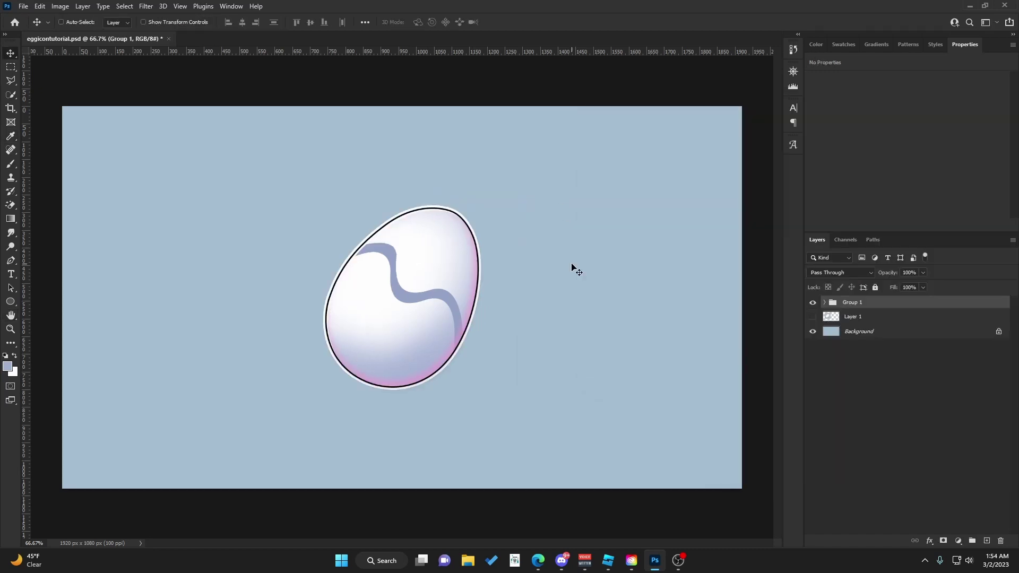
{"action": "key", "text": "ctrl+j"}
{"action": "key", "text": "ctrl+e"}
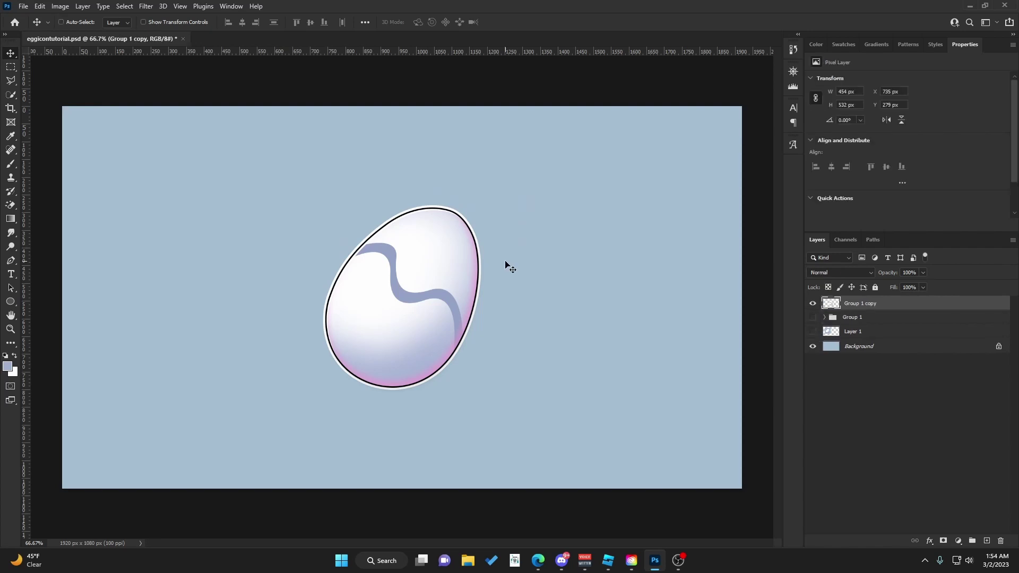